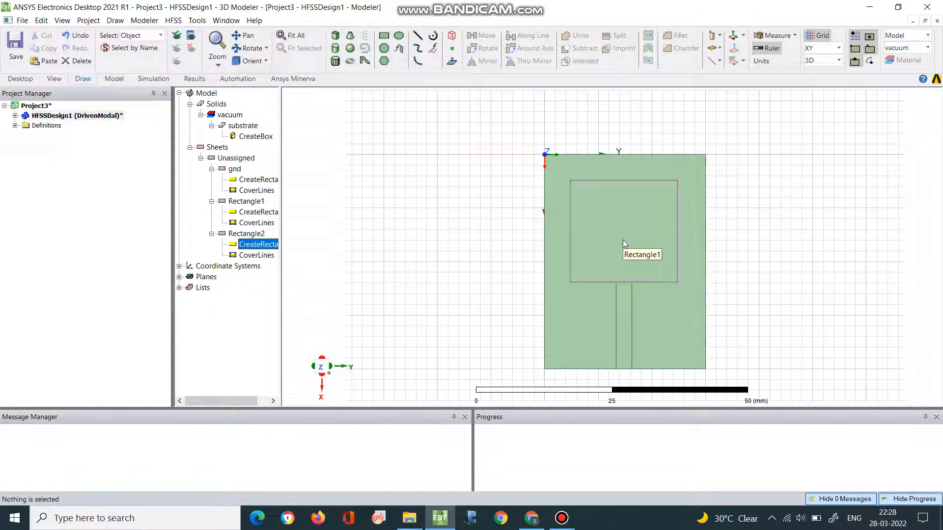
- Rename the sheet Rectangle1 as patch
{"action": "double_click", "coordinate": [244, 202]}
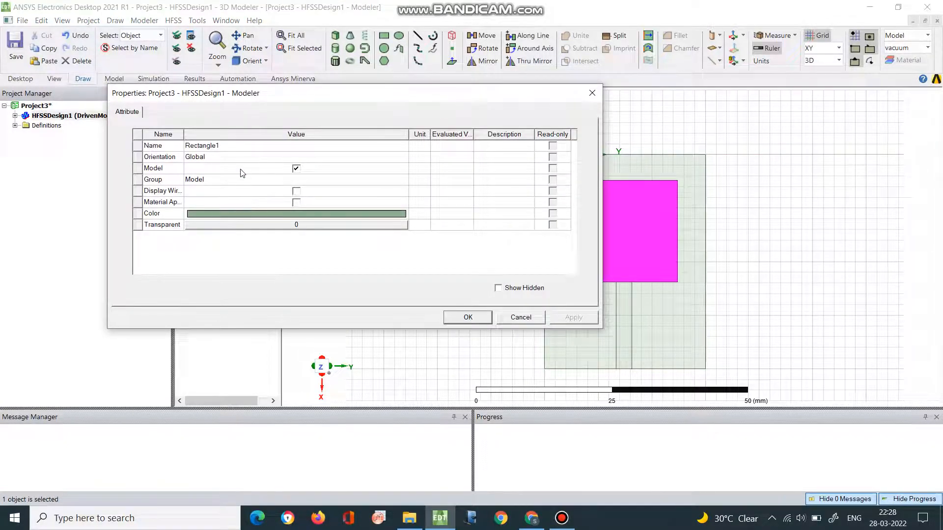
{"action": "left_click", "coordinate": [230, 147]}
{"action": "type", "text": "p"}
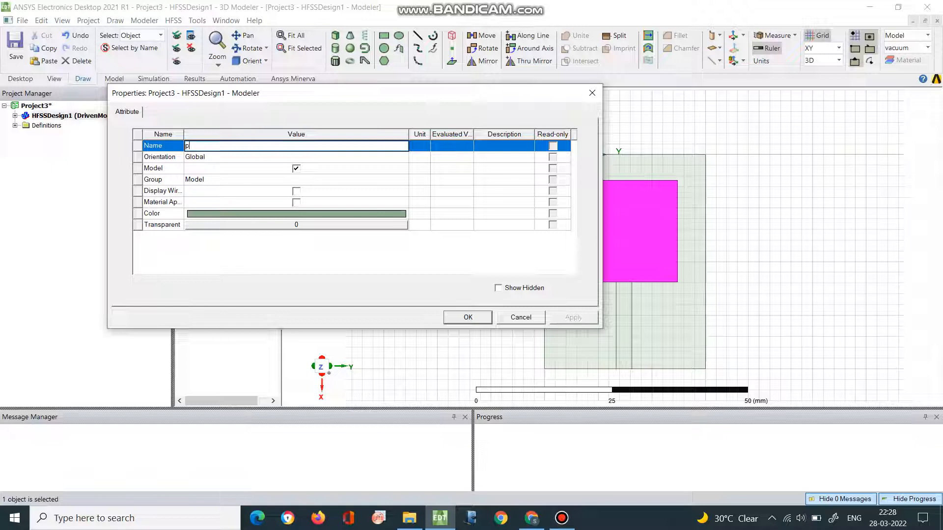
{"action": "type", "text": "atc"}
{"action": "left_click", "coordinate": [482, 323]}
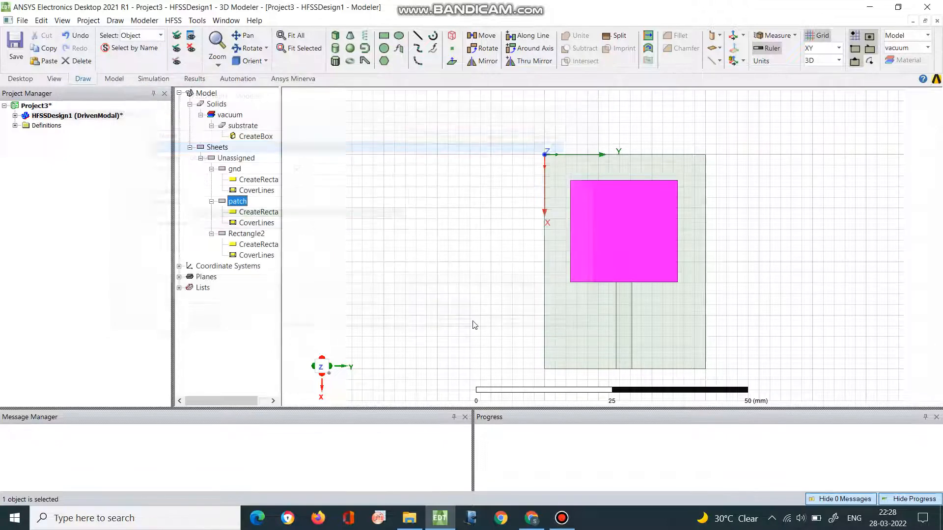
- Rename the feed-line sheet Rectangle2 as line
{"action": "left_click", "coordinate": [234, 234]}
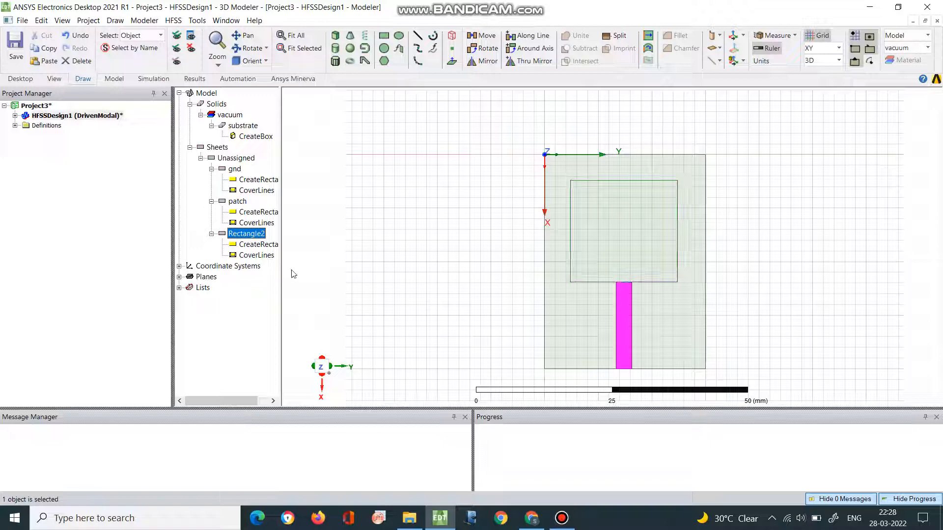
{"action": "double_click", "coordinate": [249, 236]}
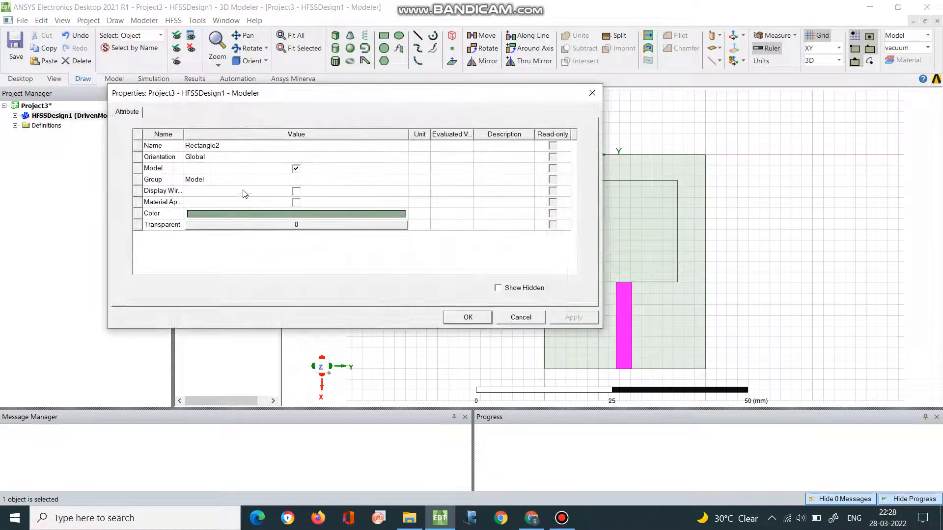
{"action": "left_click", "coordinate": [220, 146]}
{"action": "type", "text": "line"}
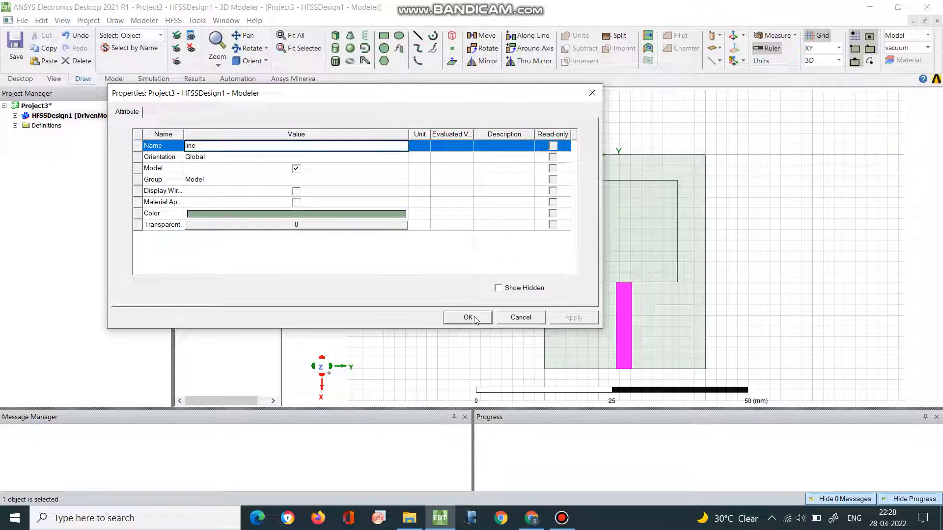
{"action": "left_click", "coordinate": [468, 317]}
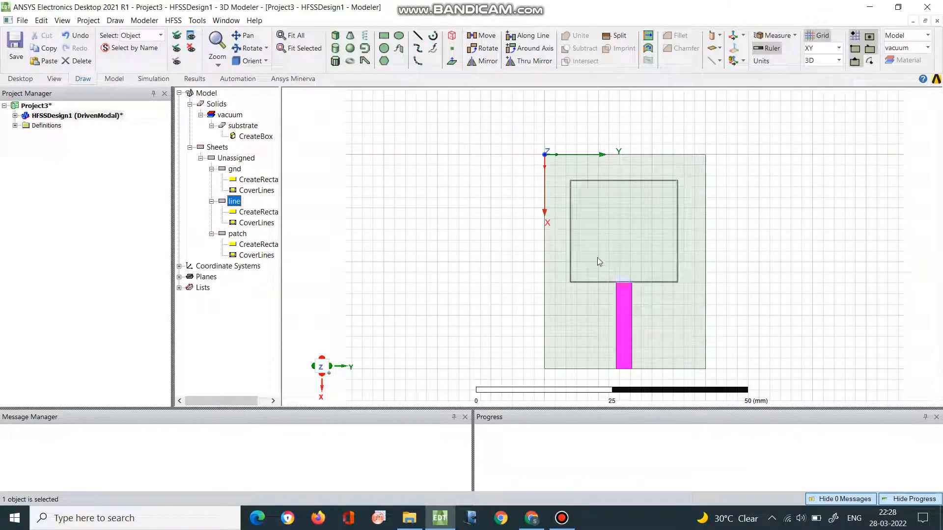
- Unite the line and patch sheets into one object with the Boolean Unite operation, and select the result to check it
{"action": "left_click", "coordinate": [611, 231]}
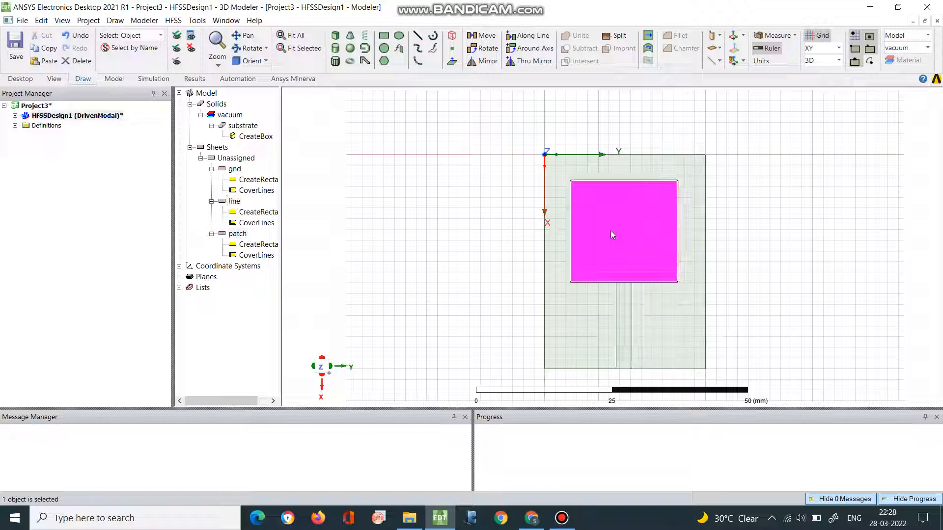
{"action": "left_click", "coordinate": [621, 308]}
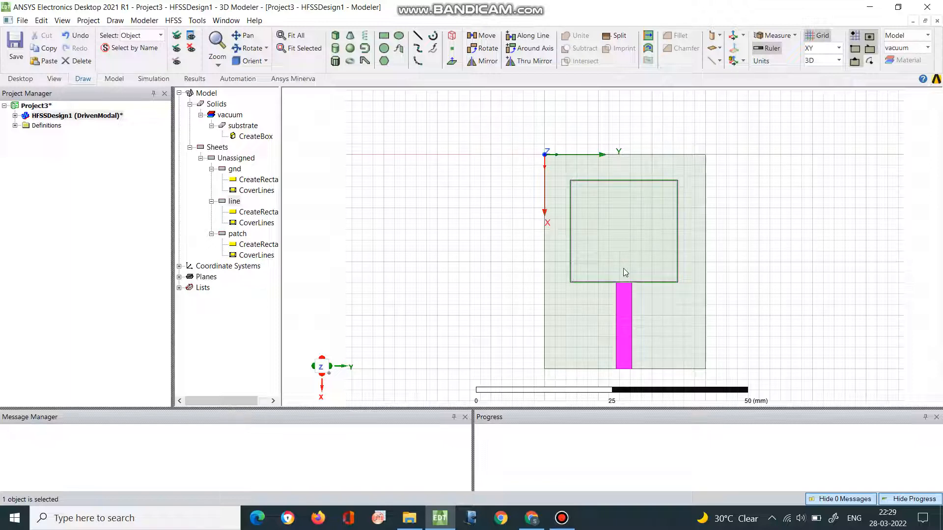
{"action": "left_click", "coordinate": [239, 202]}
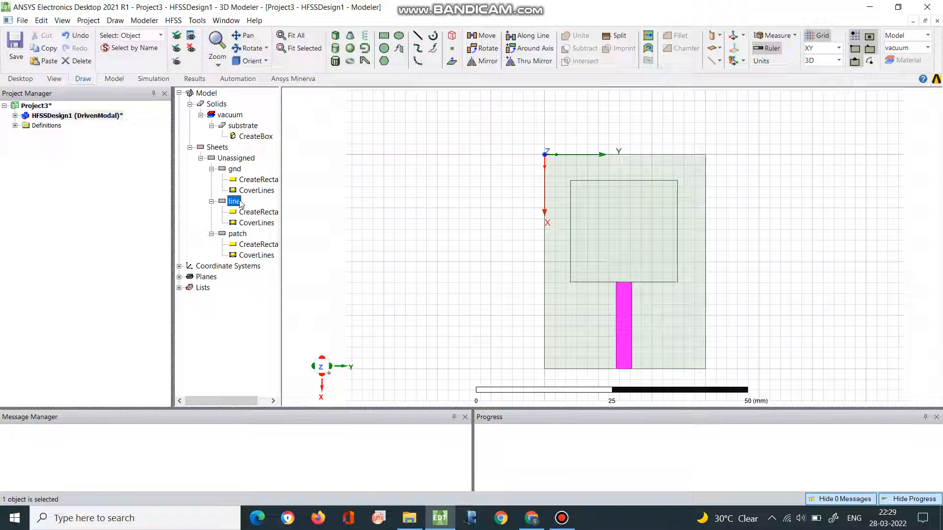
{"action": "left_click", "coordinate": [641, 237], "text": "ctrl"}
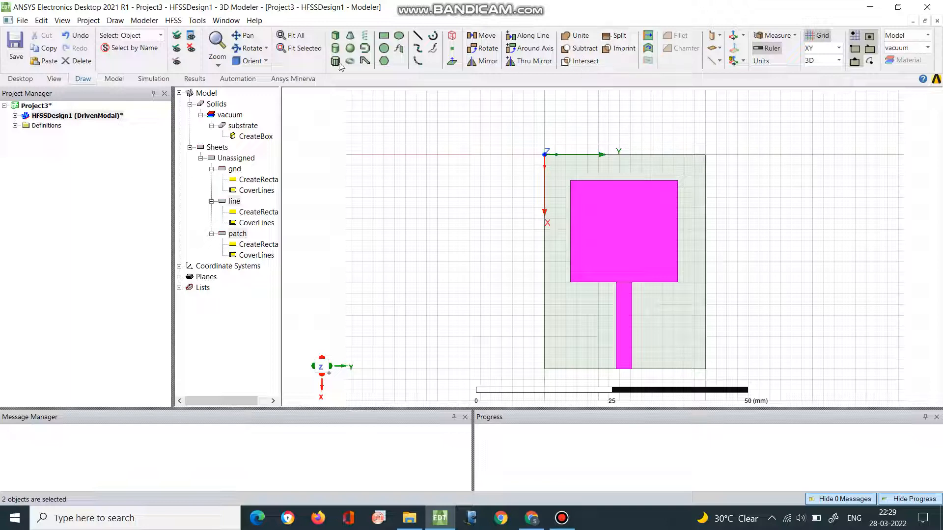
{"action": "left_click", "coordinate": [141, 24]}
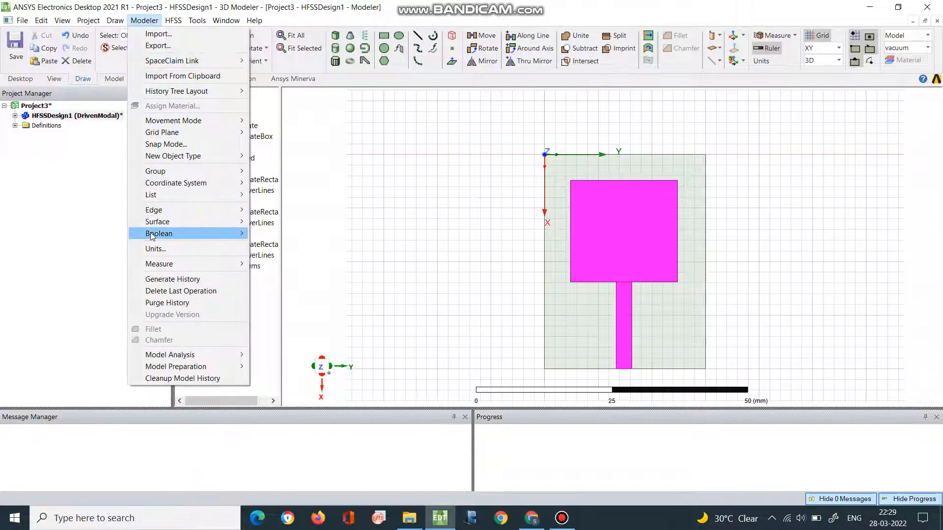
{"action": "mouse_move", "coordinate": [153, 236]}
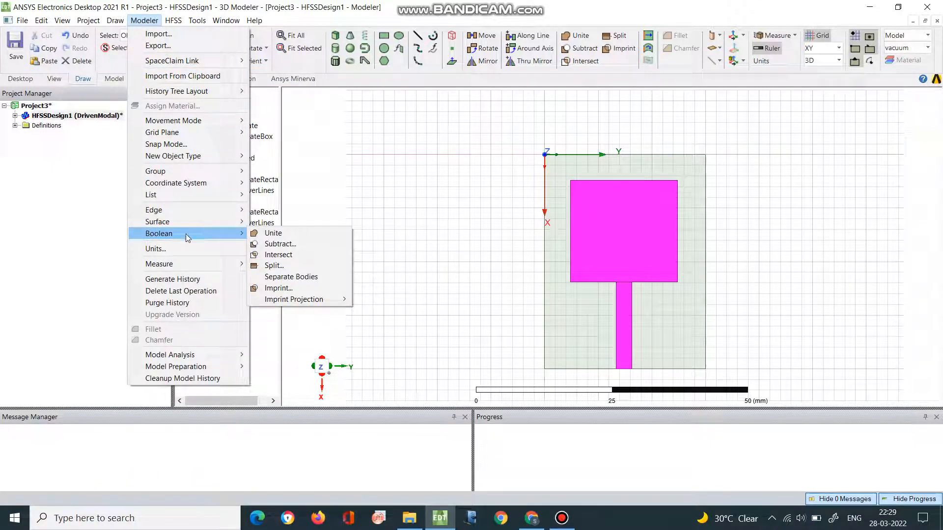
{"action": "left_click", "coordinate": [266, 237]}
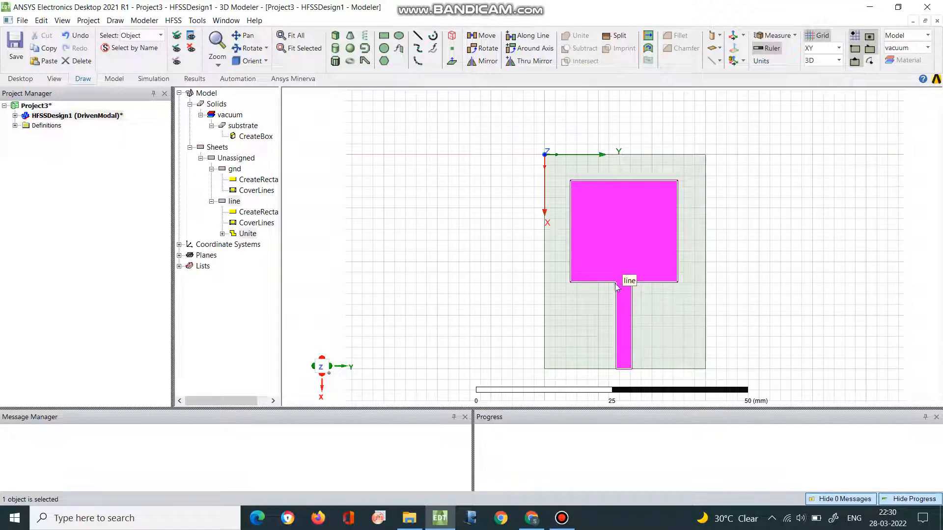
{"action": "left_click", "coordinate": [759, 279]}
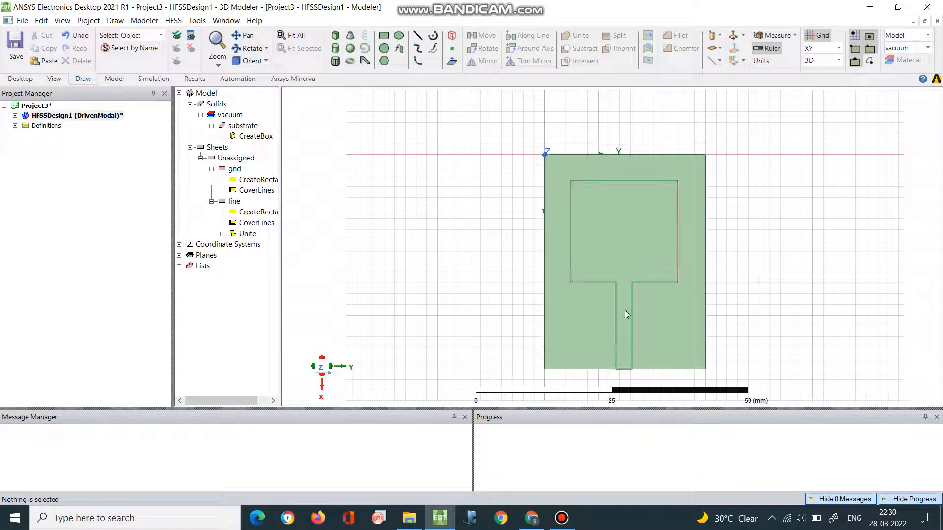
{"action": "left_click", "coordinate": [624, 244]}
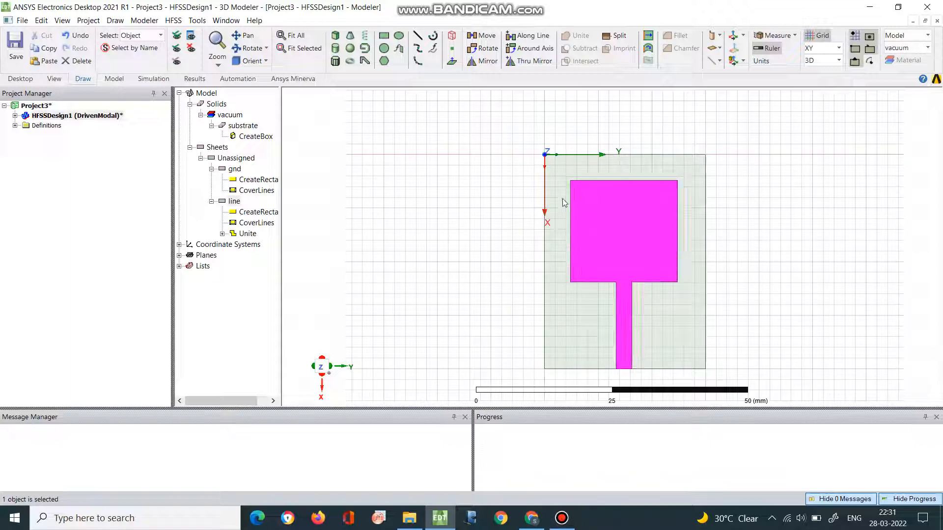
{"action": "left_click", "coordinate": [229, 116]}
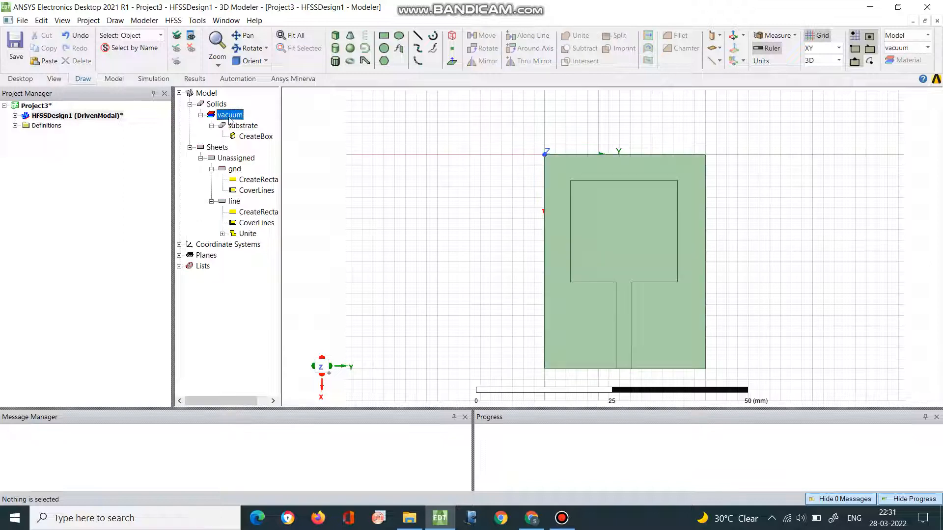
{"action": "right_click", "coordinate": [229, 119]}
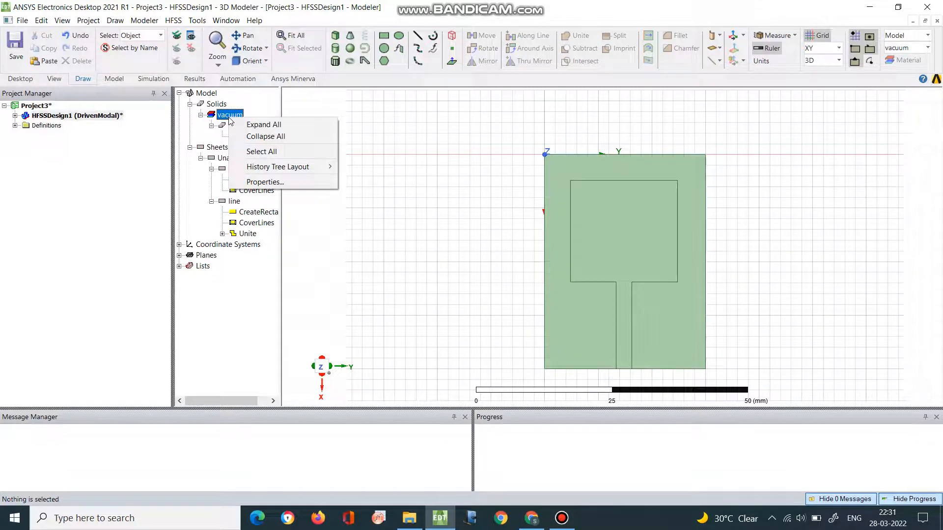
{"action": "left_click", "coordinate": [225, 119]}
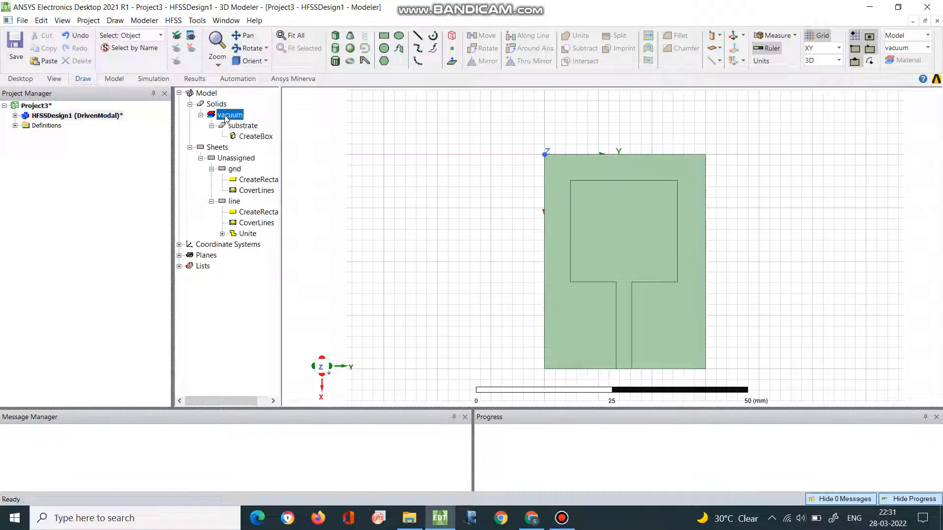
{"action": "double_click", "coordinate": [226, 119]}
{"action": "double_click", "coordinate": [225, 120]}
{"action": "double_click", "coordinate": [223, 119]}
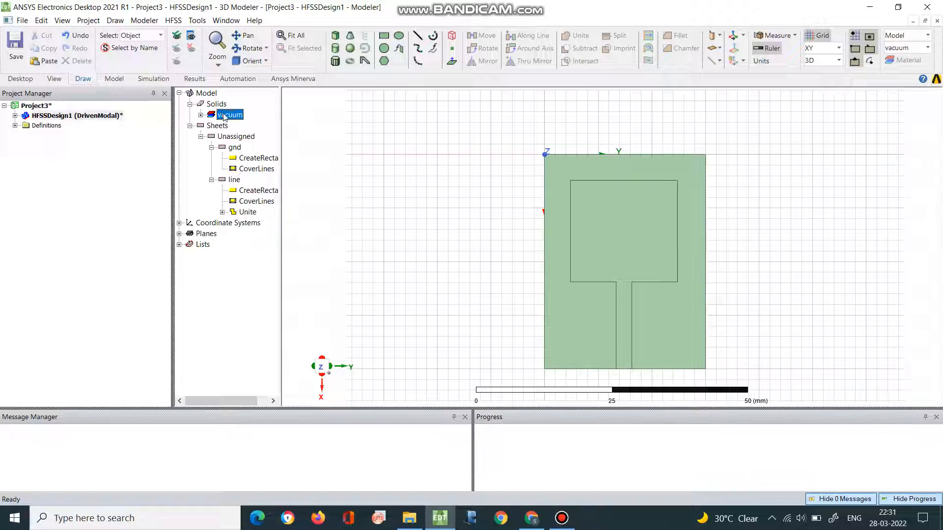
{"action": "right_click", "coordinate": [225, 117]}
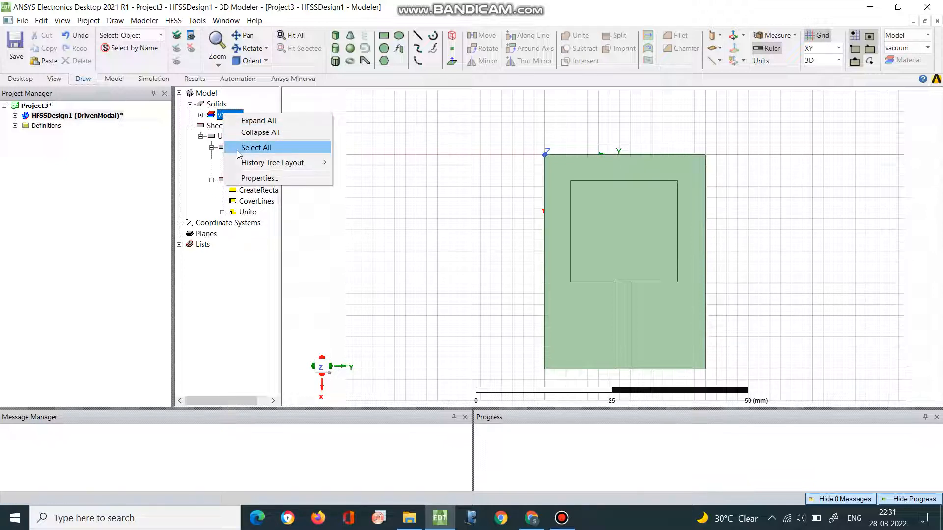
{"action": "left_click", "coordinate": [364, 233]}
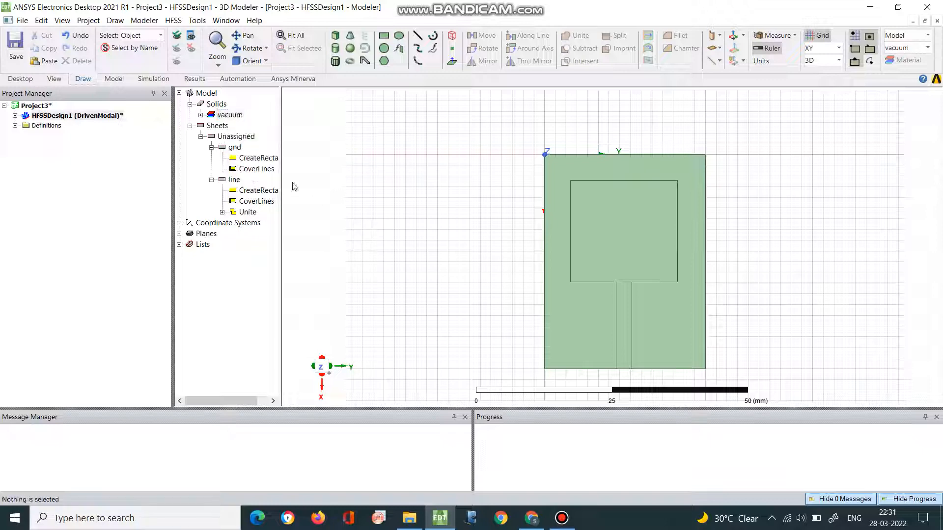
- Assign the FR4_epoxy material from the system library to the substrate solid
{"action": "left_click", "coordinate": [201, 115]}
{"action": "left_click", "coordinate": [241, 126]}
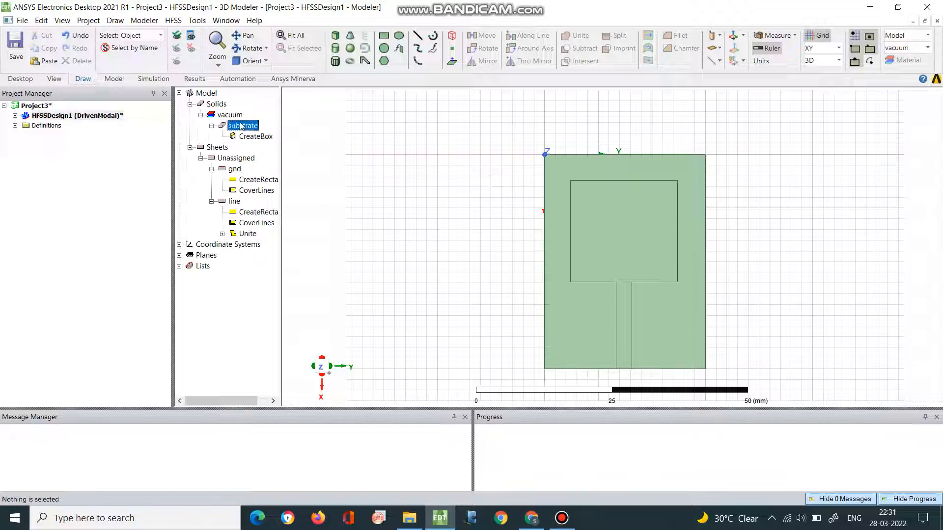
{"action": "right_click", "coordinate": [241, 126]}
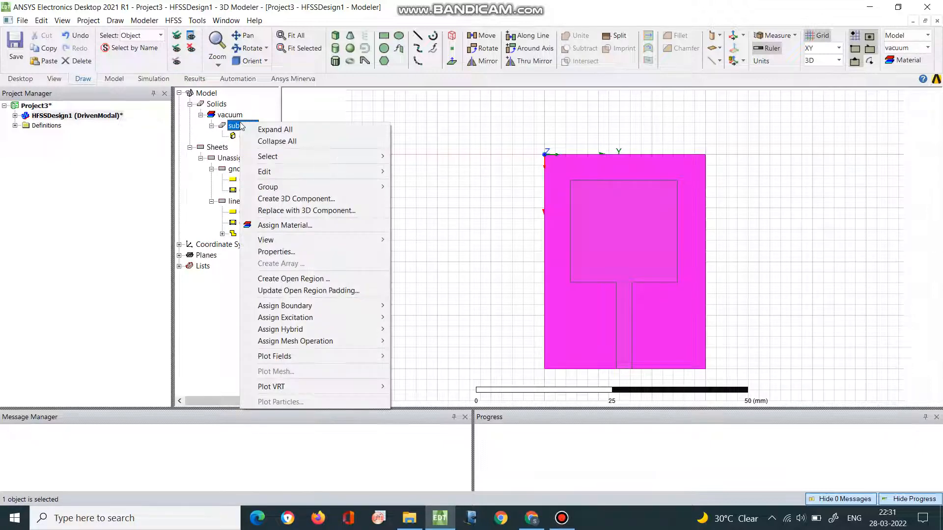
{"action": "left_click", "coordinate": [283, 225]}
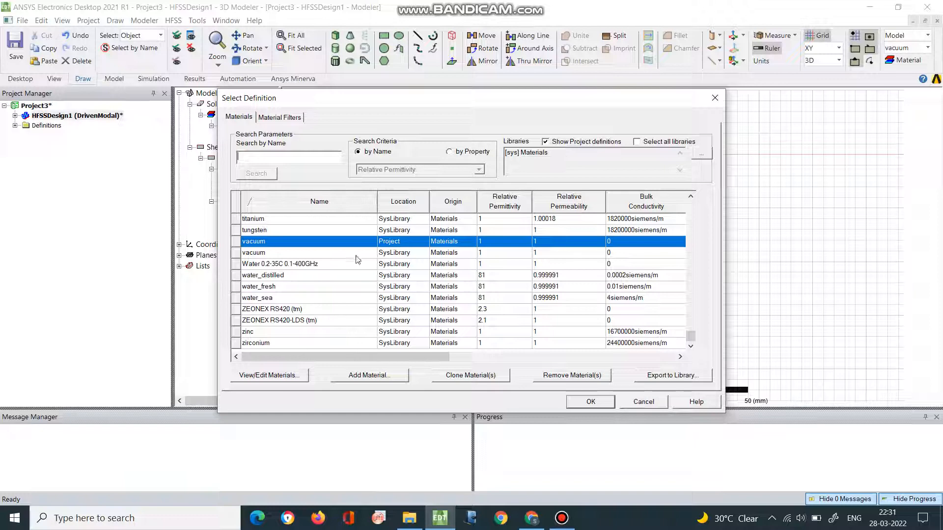
{"action": "left_click_drag", "start_coordinate": [690, 336], "coordinate": [686, 206]}
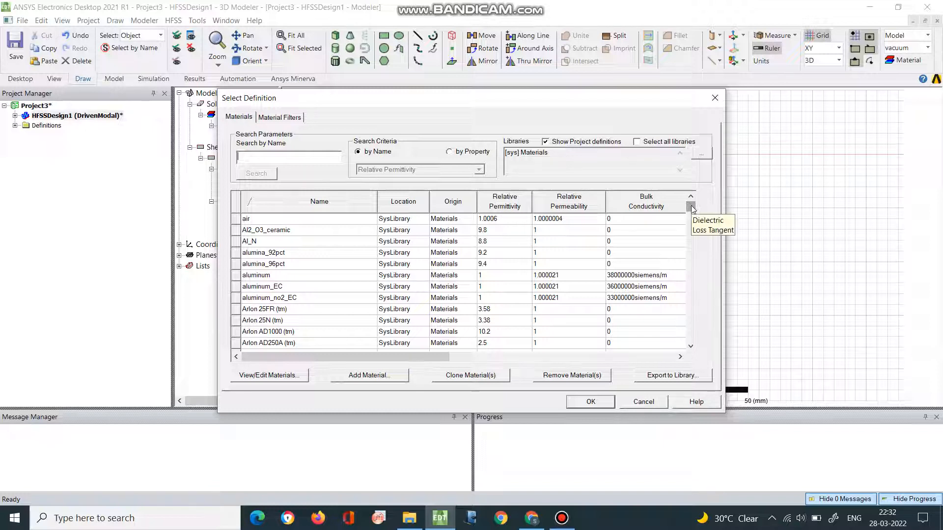
{"action": "left_click_drag", "start_coordinate": [691, 206], "coordinate": [690, 319]}
{"action": "left_click", "coordinate": [247, 156]}
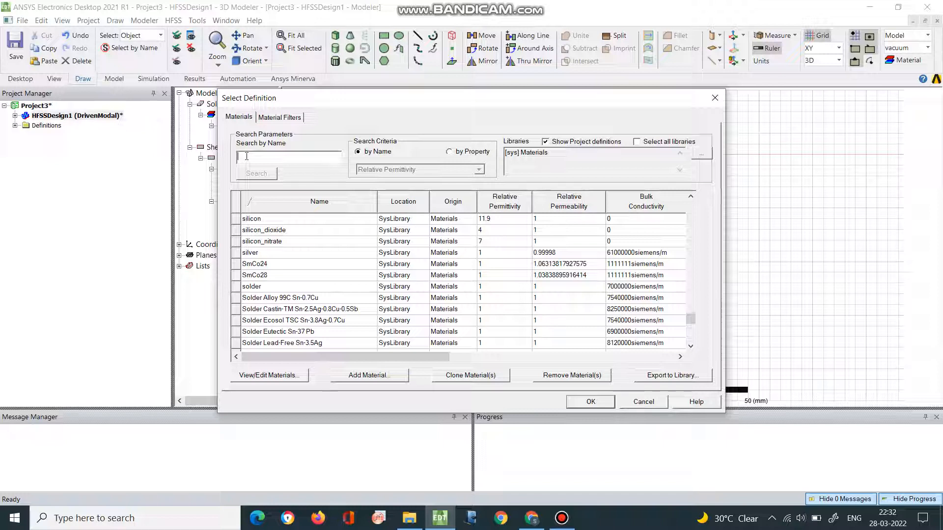
{"action": "type", "text": "FR4_epoxy"}
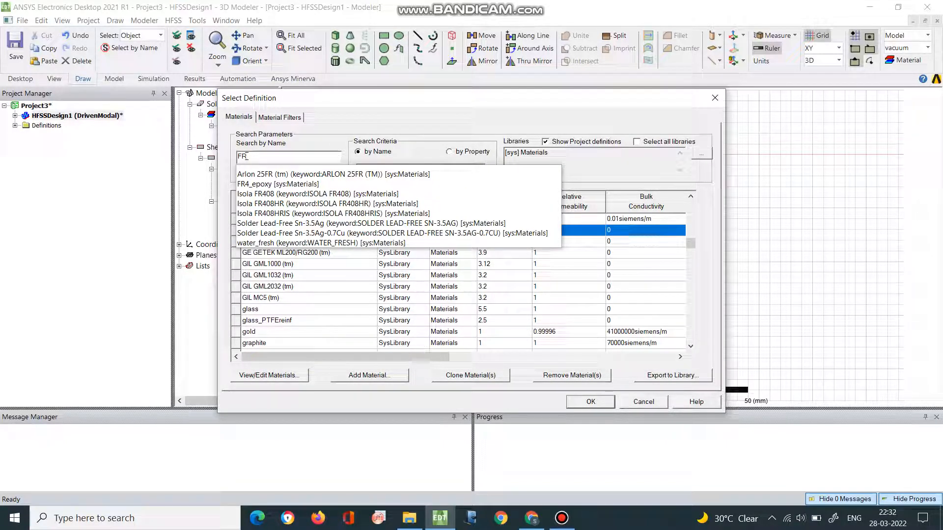
{"action": "left_click", "coordinate": [268, 184]}
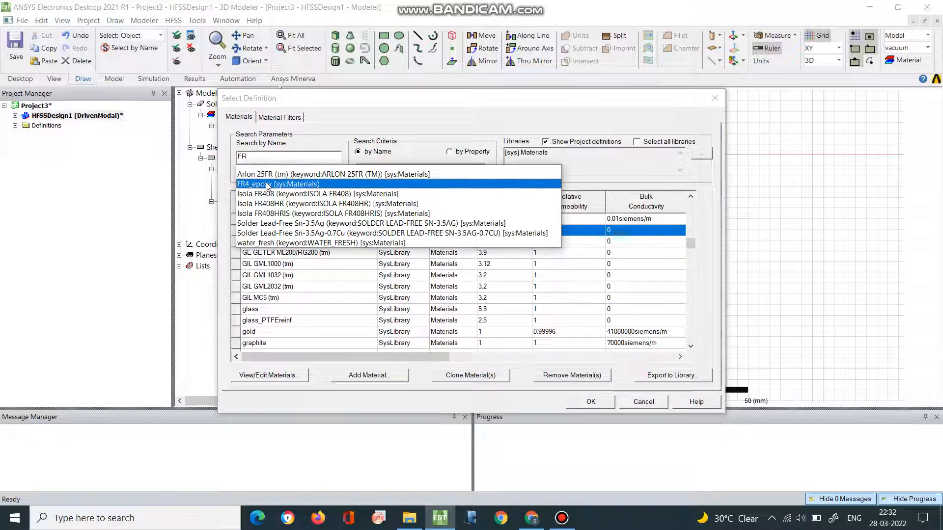
{"action": "left_click", "coordinate": [278, 158]}
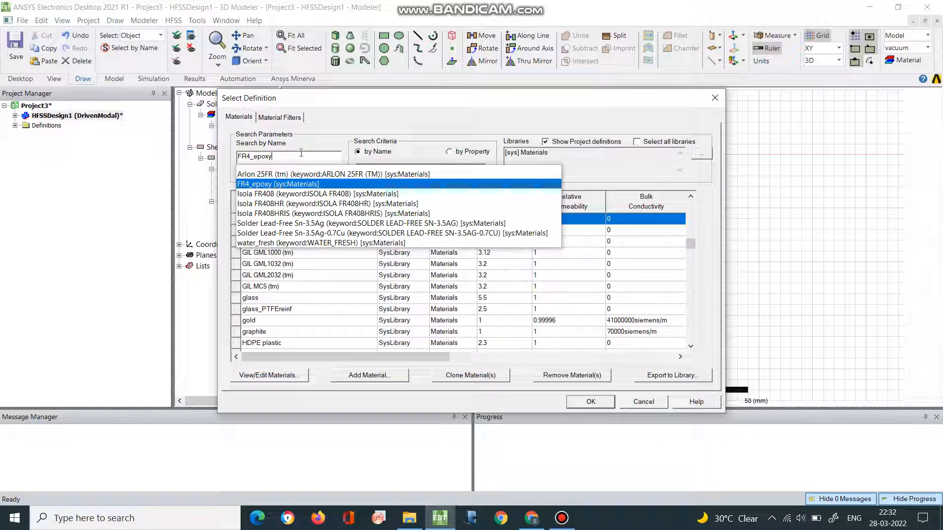
{"action": "key", "text": "Return"}
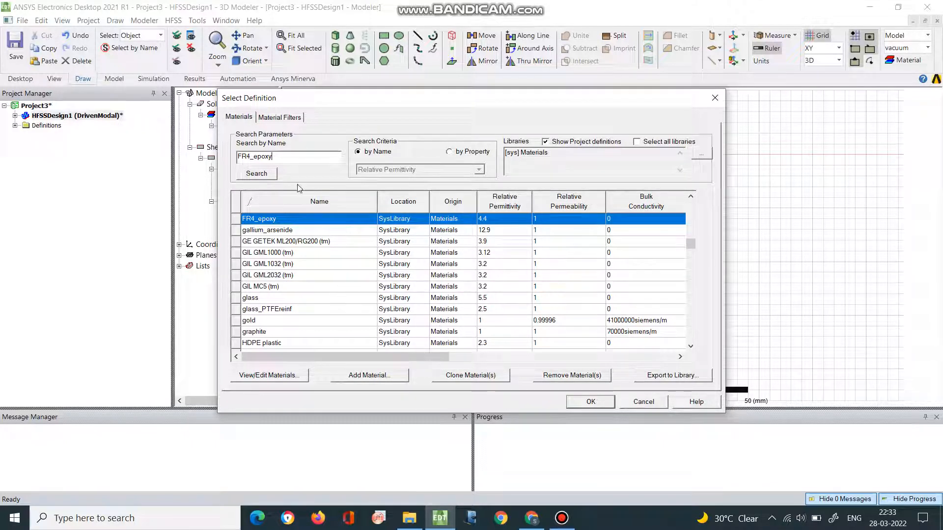
{"action": "left_click", "coordinate": [574, 404]}
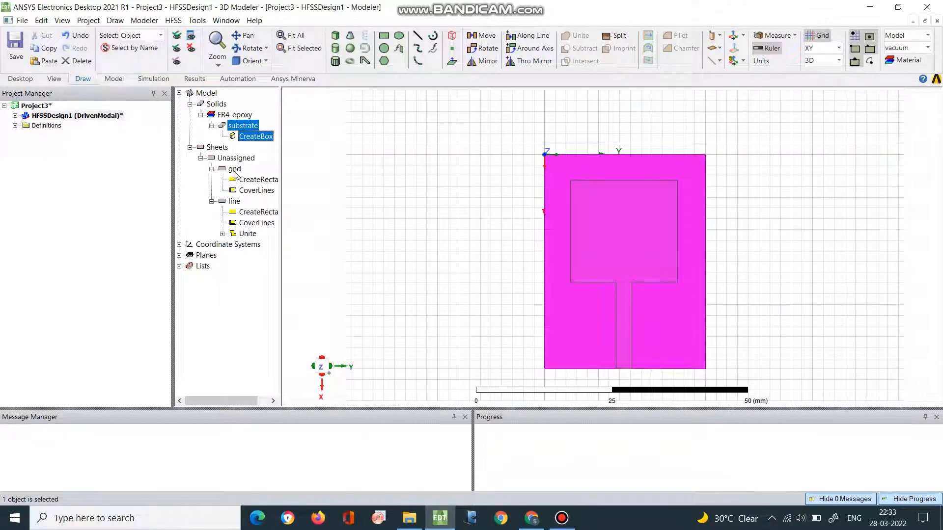
- Assign a Finite Conductivity boundary with the default parameters to the gnd sheet and check its grouping in the model tree
{"action": "left_click", "coordinate": [235, 170]}
{"action": "left_click", "coordinate": [234, 202]}
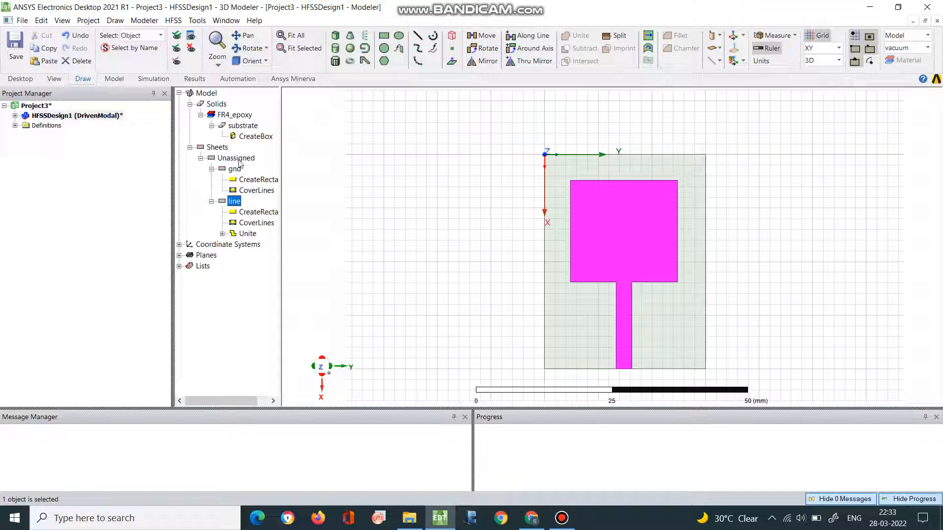
{"action": "left_click", "coordinate": [236, 170]}
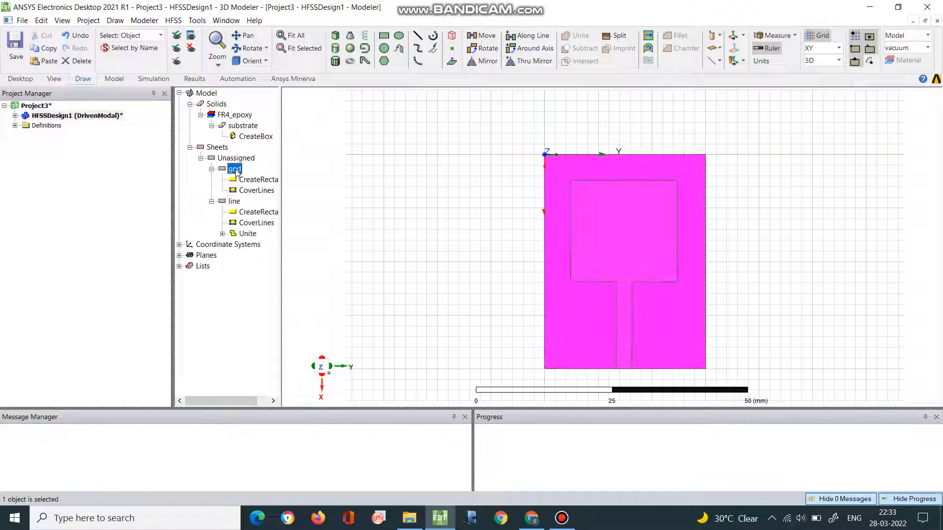
{"action": "right_click", "coordinate": [238, 171]}
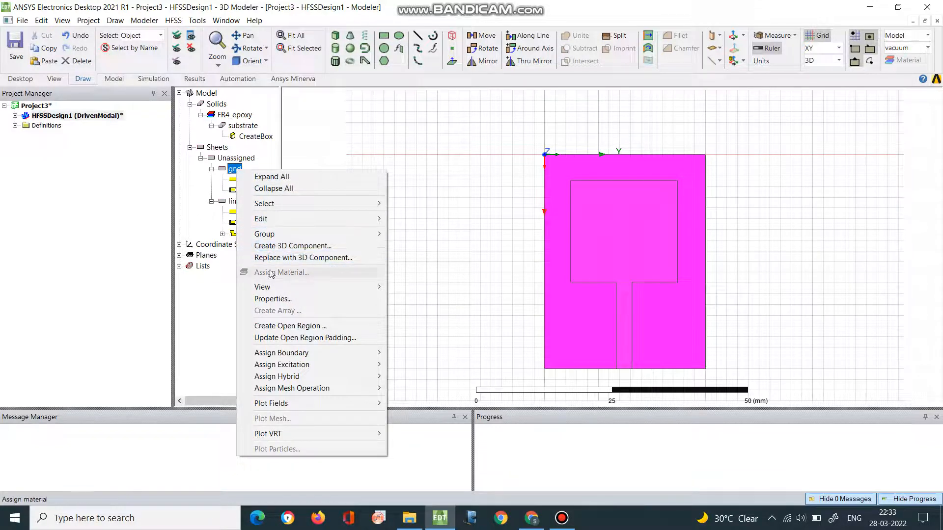
{"action": "mouse_move", "coordinate": [283, 354]}
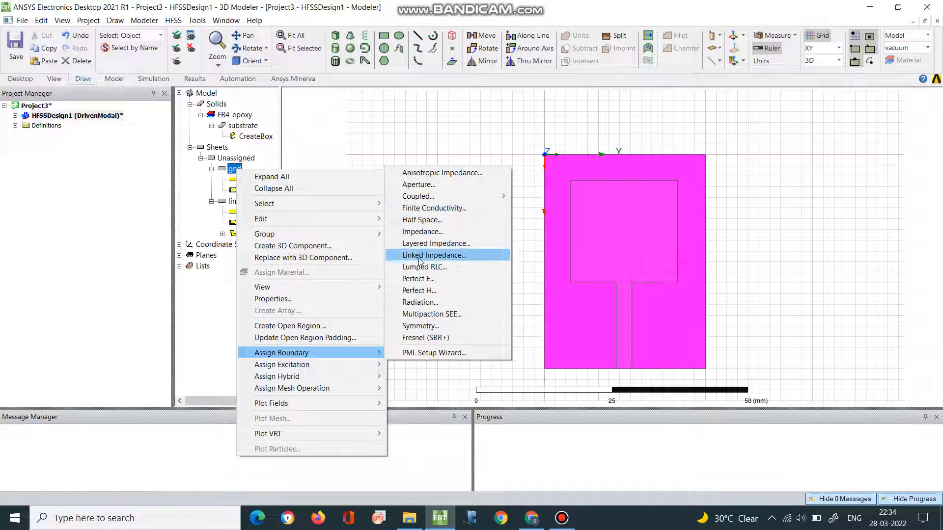
{"action": "left_click", "coordinate": [423, 211]}
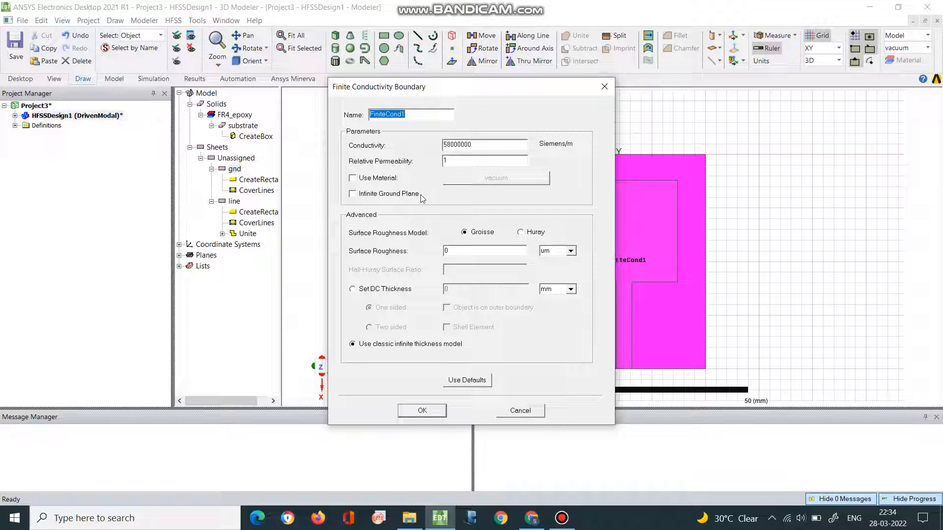
{"action": "left_click", "coordinate": [427, 415]}
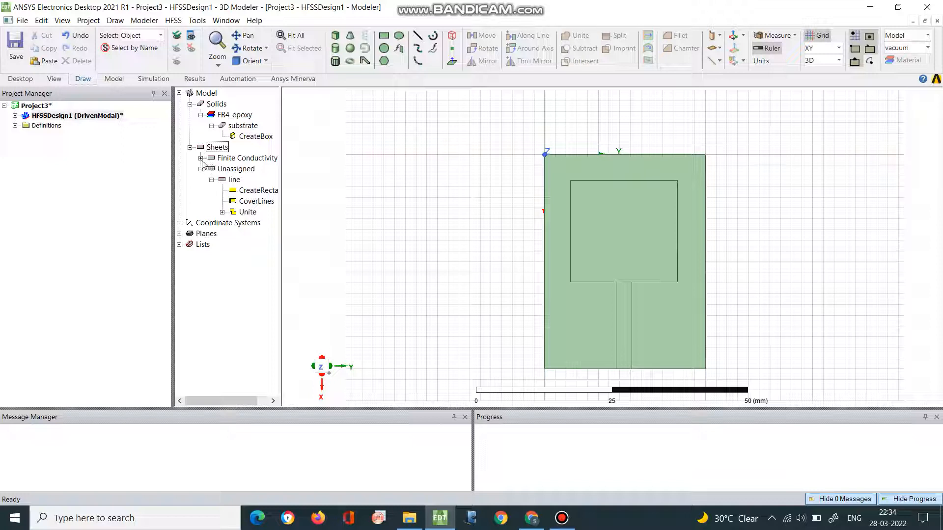
{"action": "left_click", "coordinate": [201, 158]}
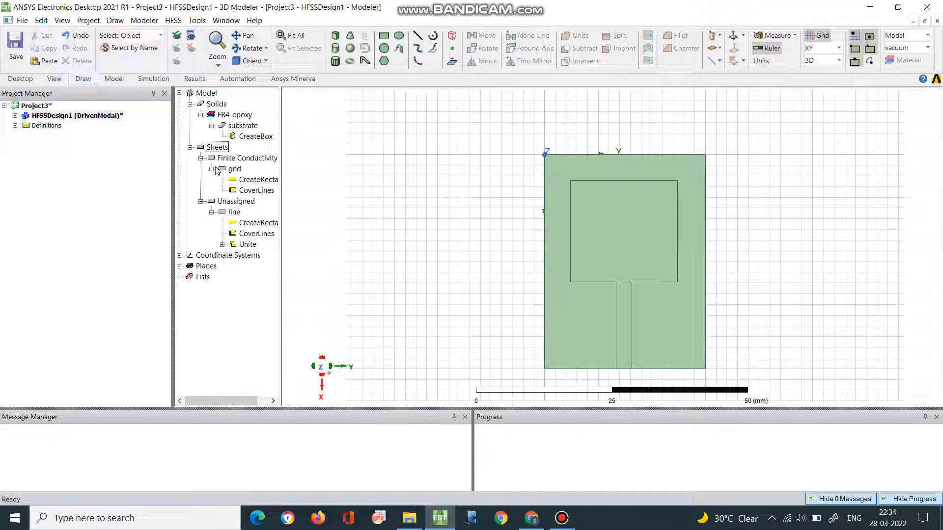
{"action": "left_click", "coordinate": [201, 158]}
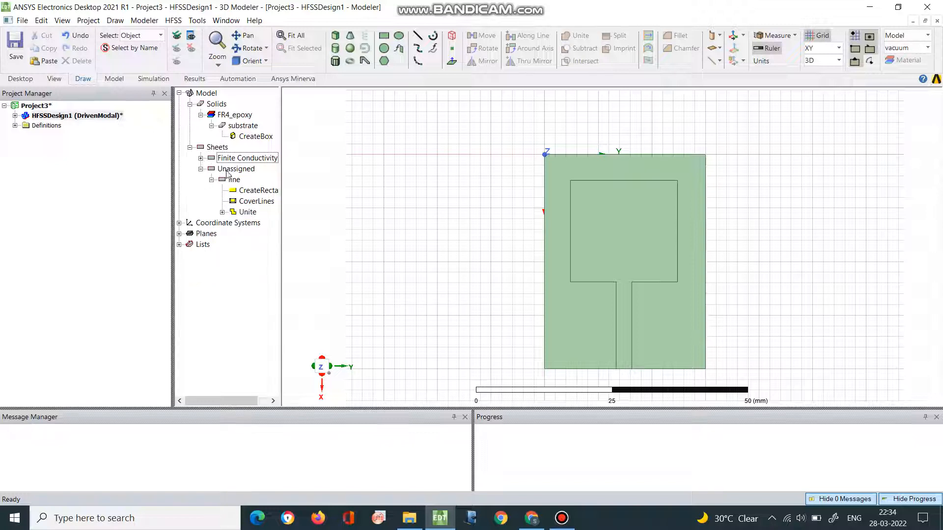
- Assign a Finite Conductivity boundary with the default parameters to the united line sheet and review the design's boundaries
{"action": "left_click", "coordinate": [232, 183]}
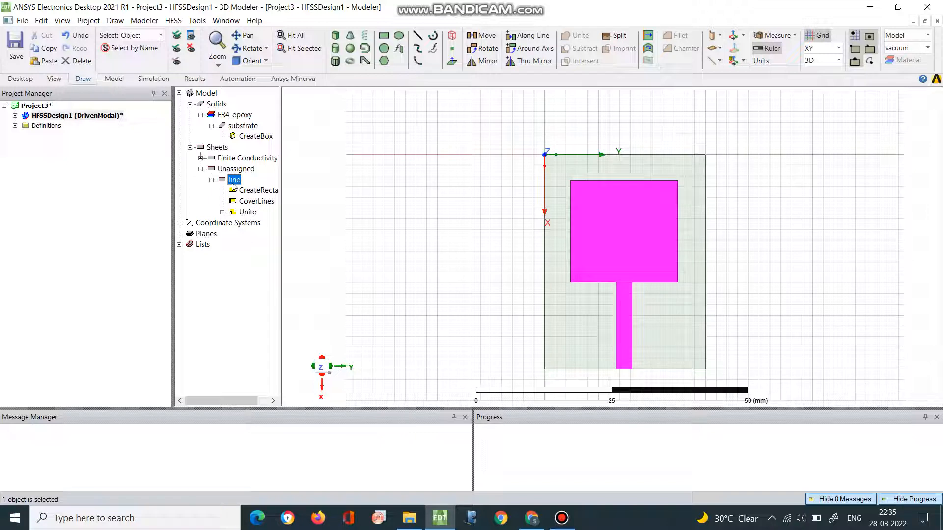
{"action": "right_click", "coordinate": [238, 182]}
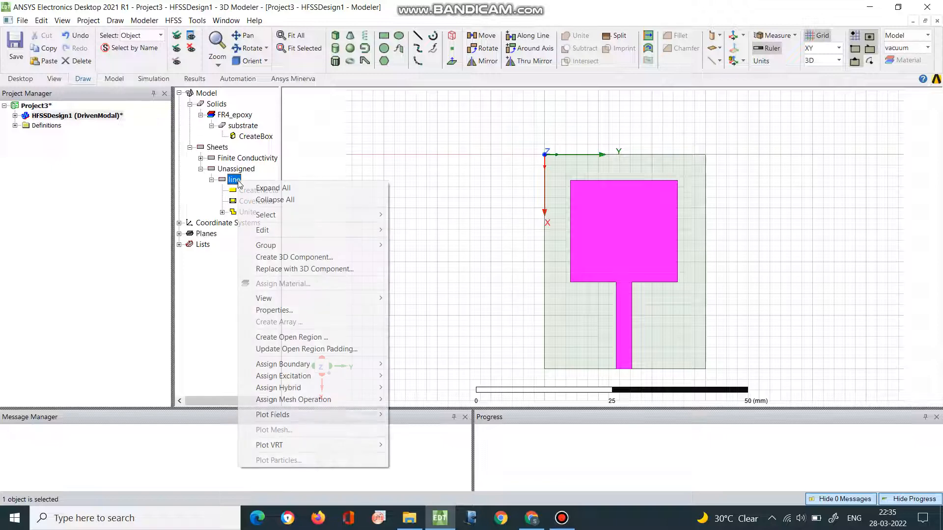
{"action": "mouse_move", "coordinate": [288, 369]}
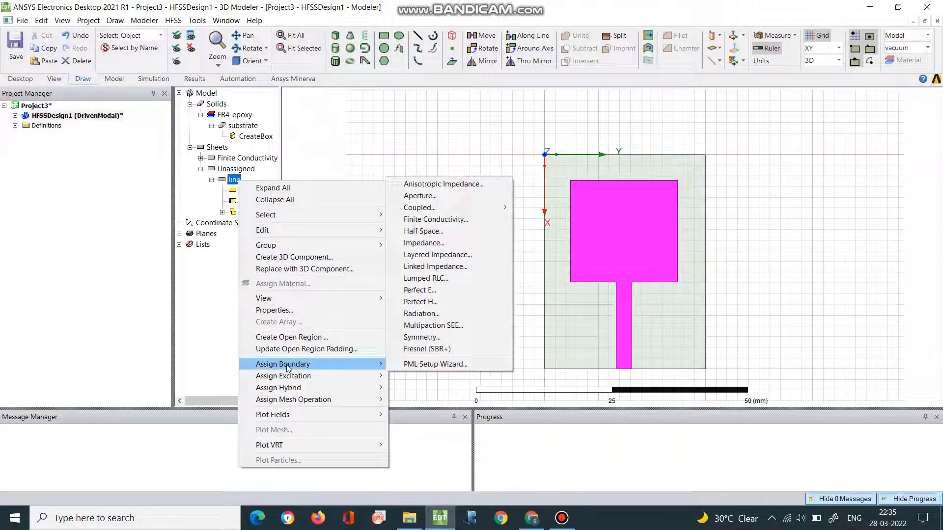
{"action": "left_click", "coordinate": [445, 224]}
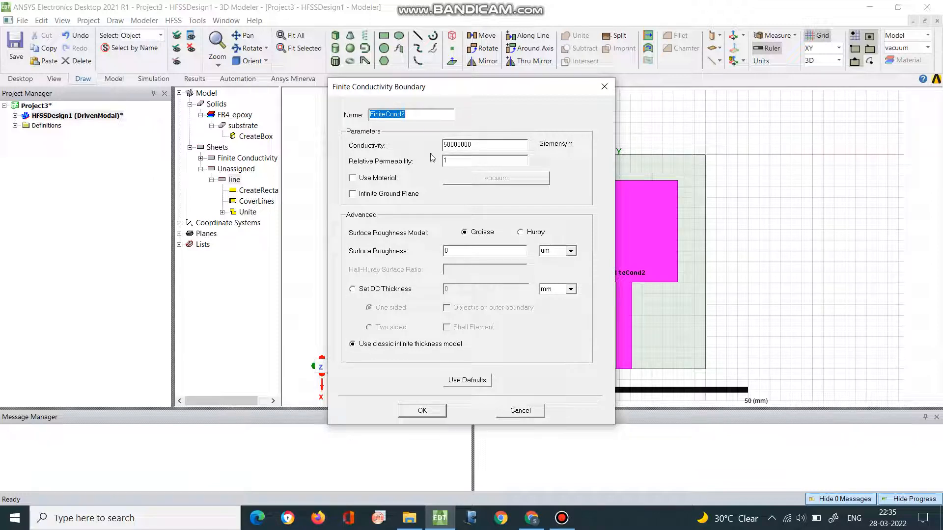
{"action": "left_click", "coordinate": [432, 412]}
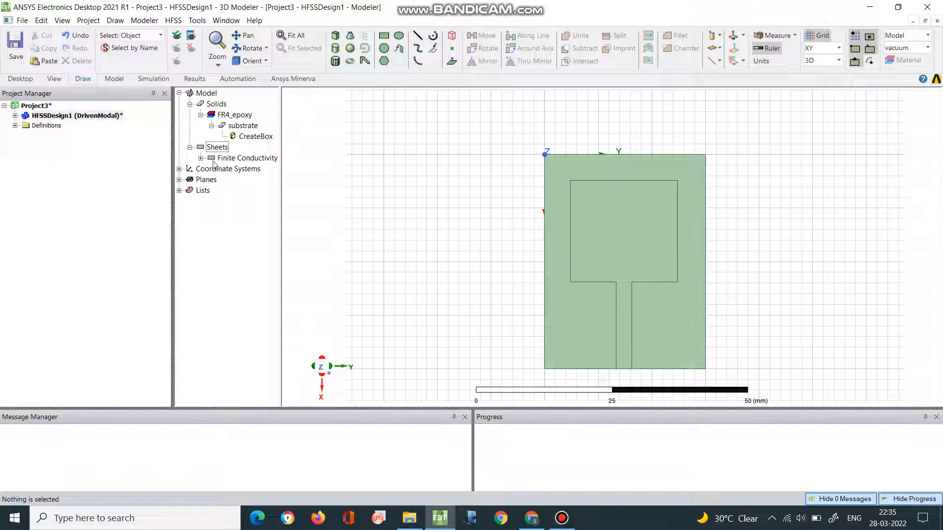
{"action": "left_click", "coordinate": [15, 115]}
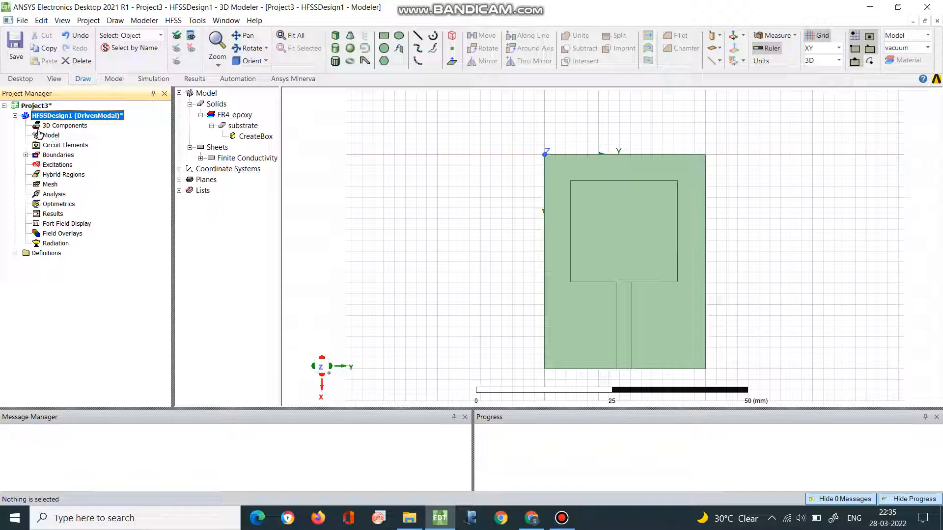
{"action": "left_click", "coordinate": [26, 155]}
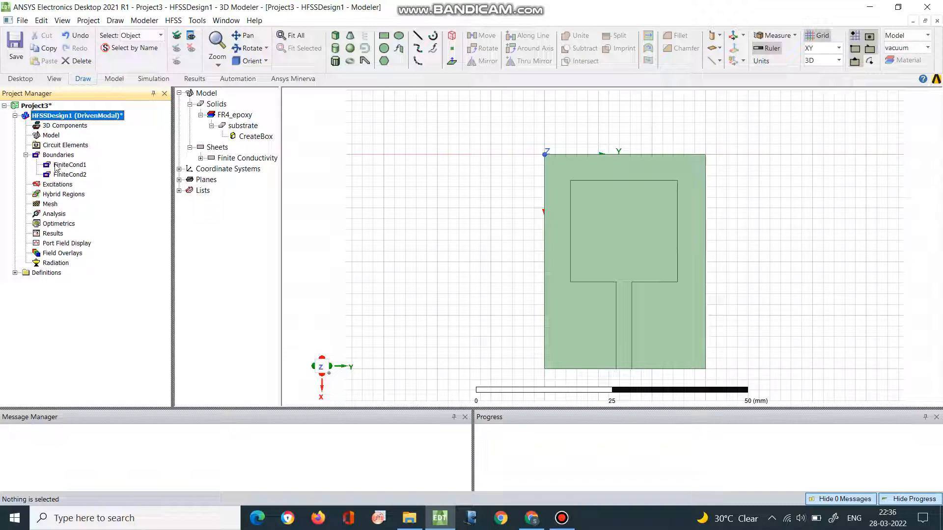
{"action": "left_click", "coordinate": [26, 156]}
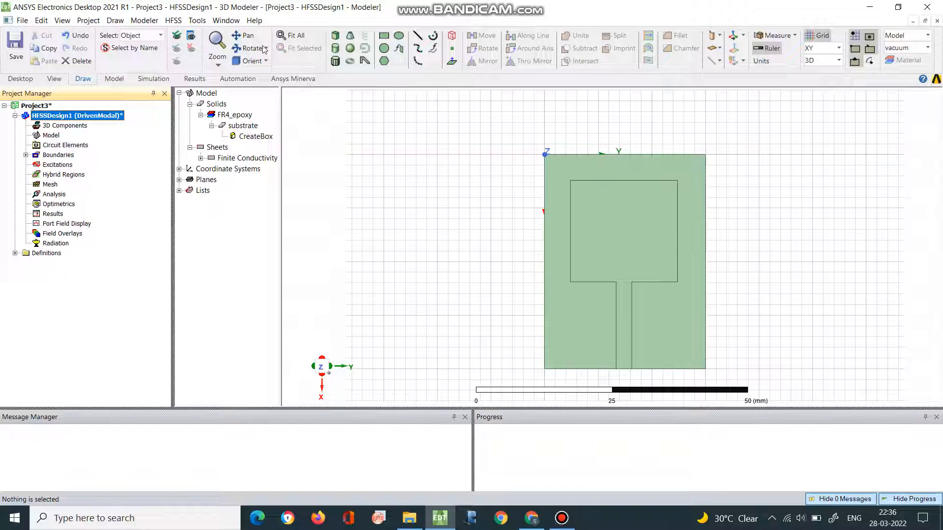
- Try to draw a rectangle on the XY plane between the two corners of the feed line's end at the substrate edge
{"action": "left_click", "coordinate": [247, 49]}
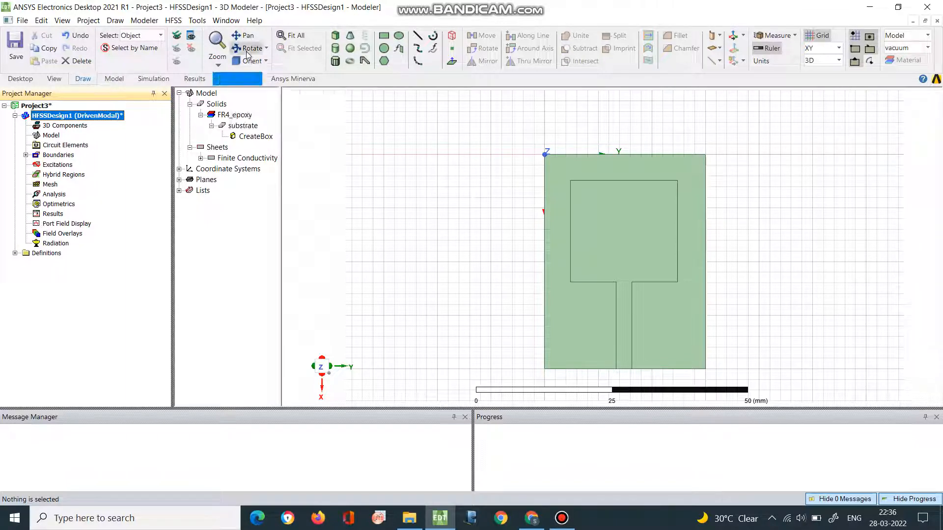
{"action": "left_click_drag", "start_coordinate": [620, 261], "coordinate": [607, 194]}
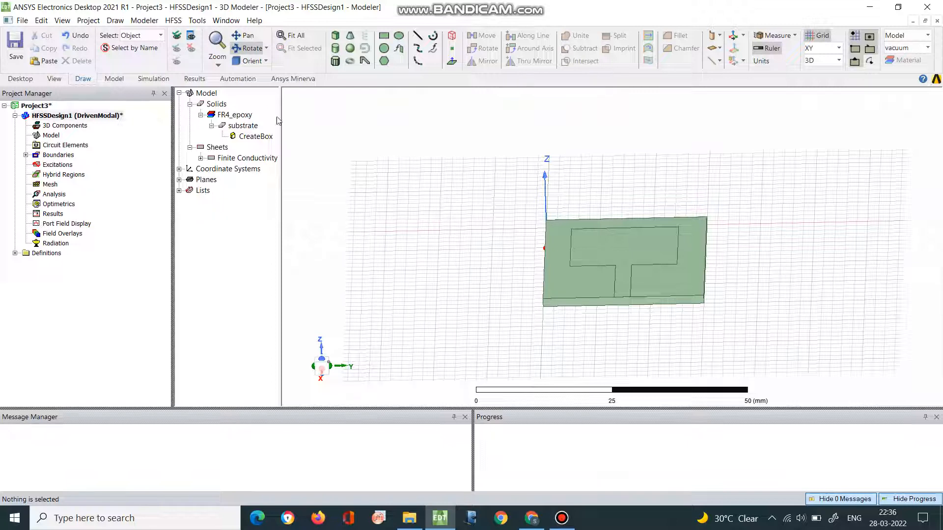
{"action": "left_click", "coordinate": [228, 67]}
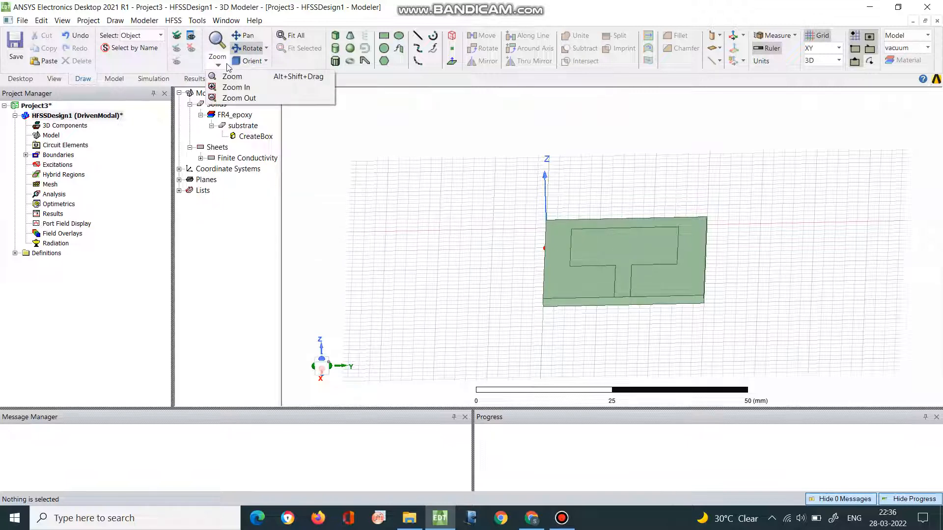
{"action": "left_click", "coordinate": [233, 88]}
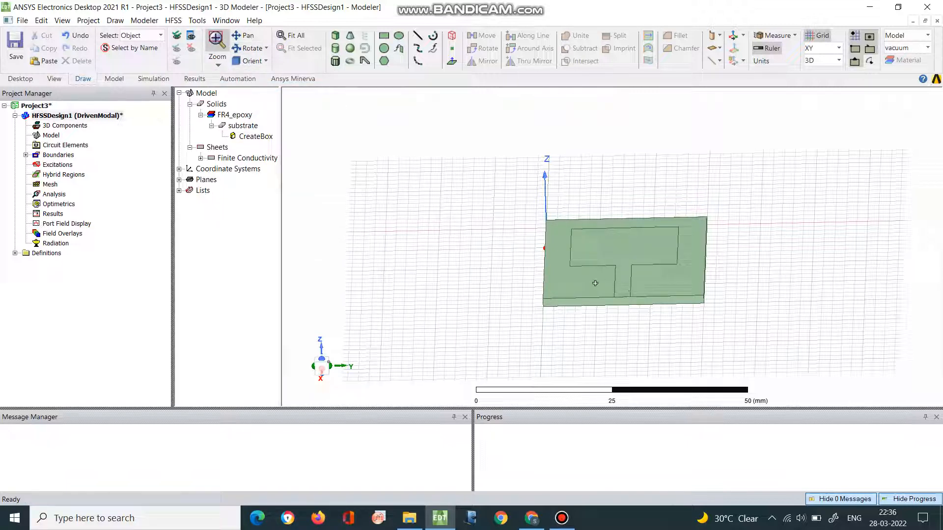
{"action": "left_click_drag", "start_coordinate": [592, 283], "coordinate": [649, 323]}
{"action": "scroll", "coordinate": [632, 291], "scroll_direction": "down", "scroll_amount": 9}
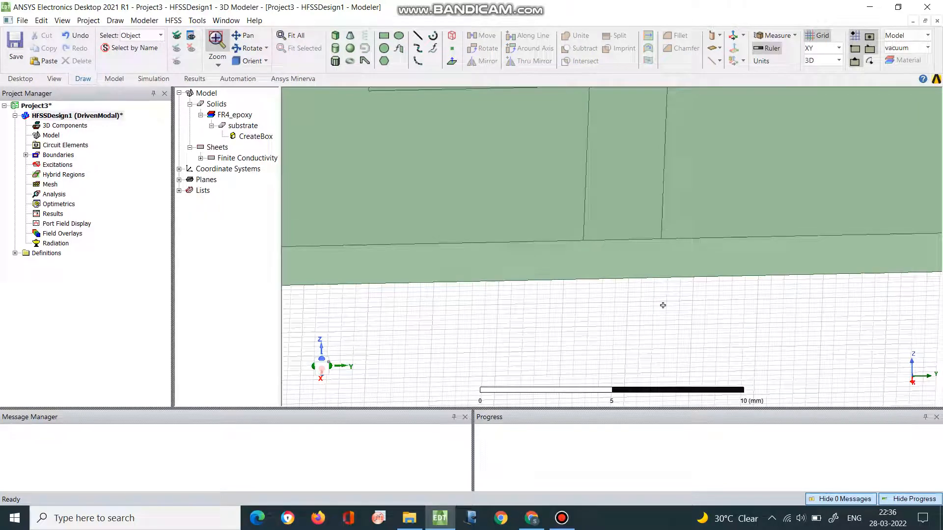
{"action": "left_click", "coordinate": [384, 36]}
{"action": "left_click", "coordinate": [583, 242]}
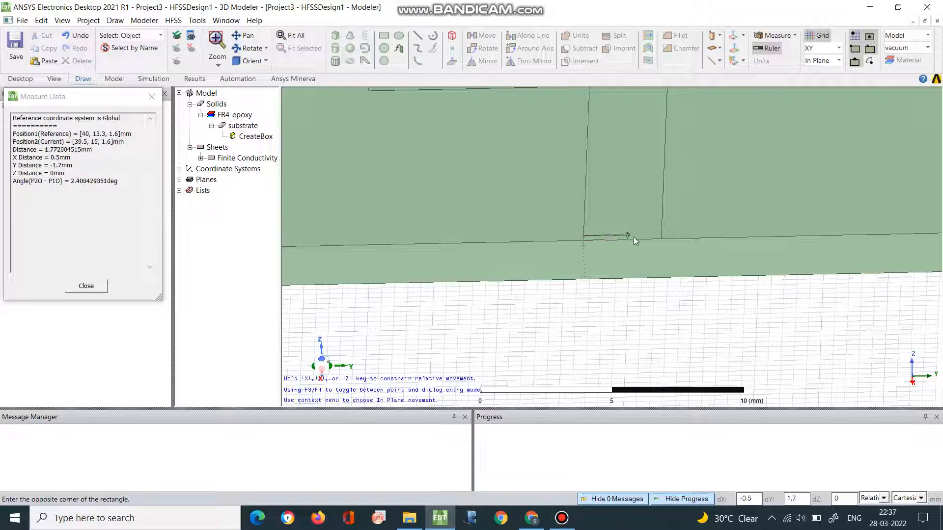
{"action": "left_click", "coordinate": [660, 241]}
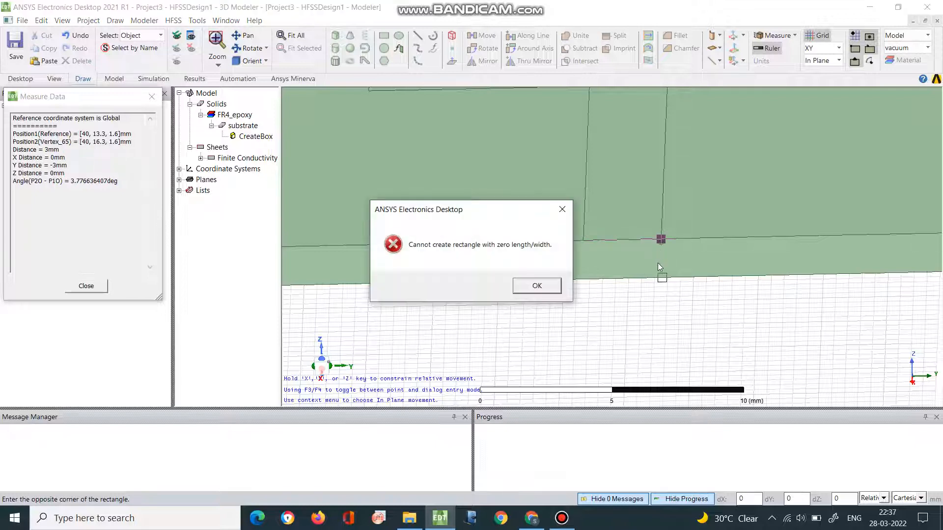
{"action": "left_click", "coordinate": [537, 286]}
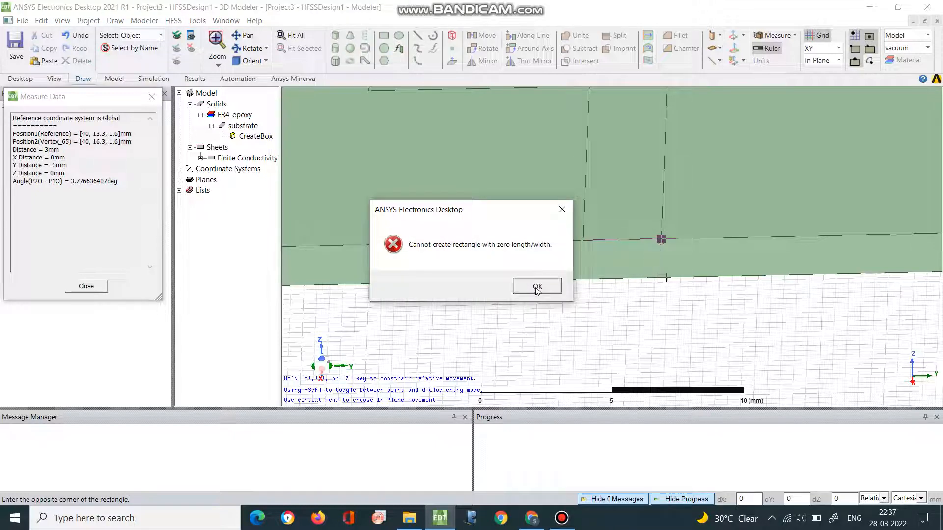
- Set the drawing plane to XZ
{"action": "scroll", "coordinate": [473, 234], "scroll_direction": "down", "scroll_amount": 5}
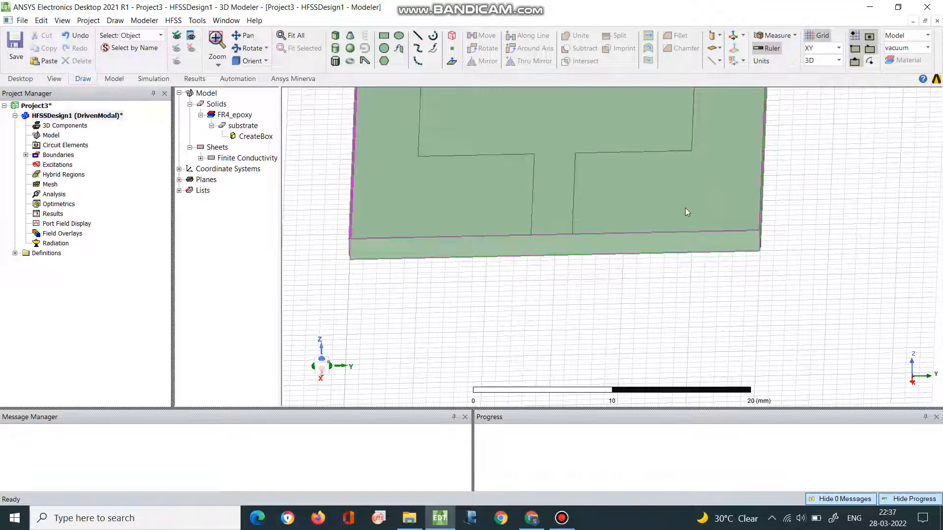
{"action": "left_click", "coordinate": [839, 48]}
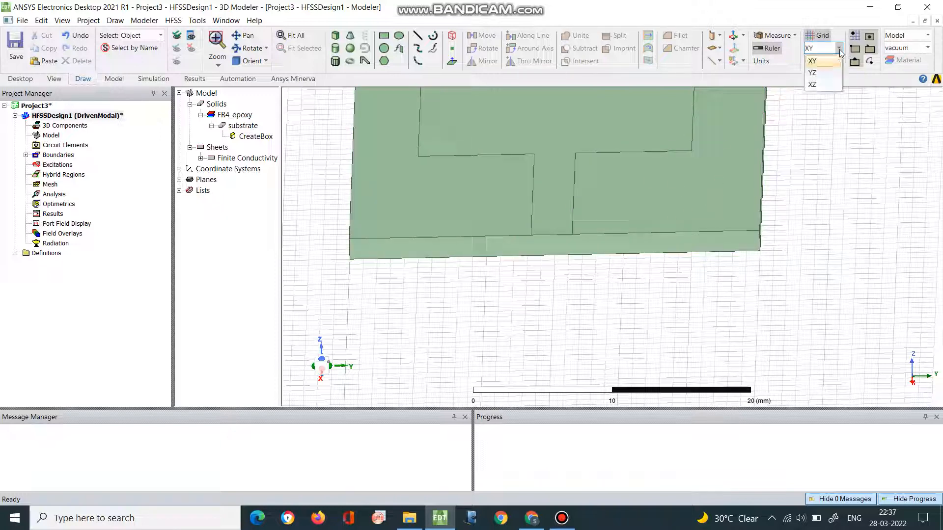
{"action": "left_click", "coordinate": [834, 87]}
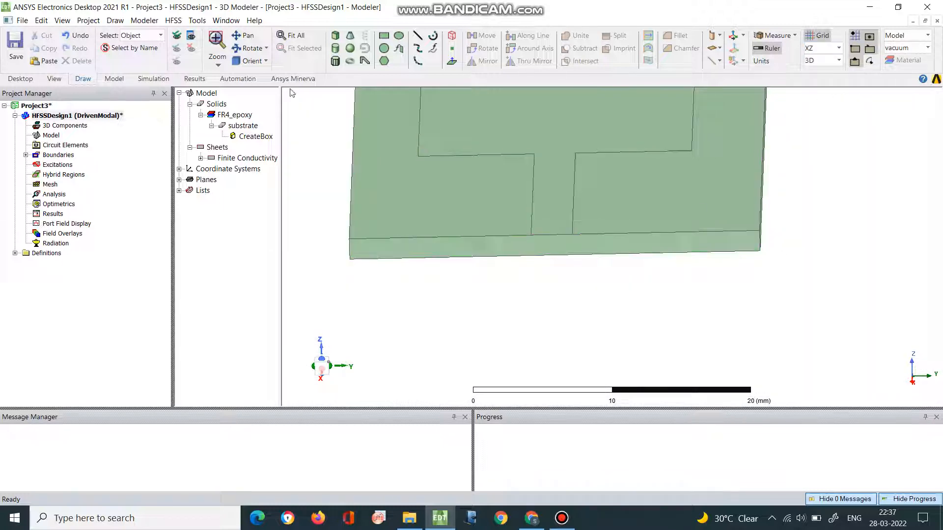
- Try twice to draw an XZ rectangle from the feed line's end corner at (40, 13.3, 1.6) down to the substrate's lower edge
{"action": "left_click", "coordinate": [240, 49]}
{"action": "left_click_drag", "start_coordinate": [465, 247], "coordinate": [465, 240]}
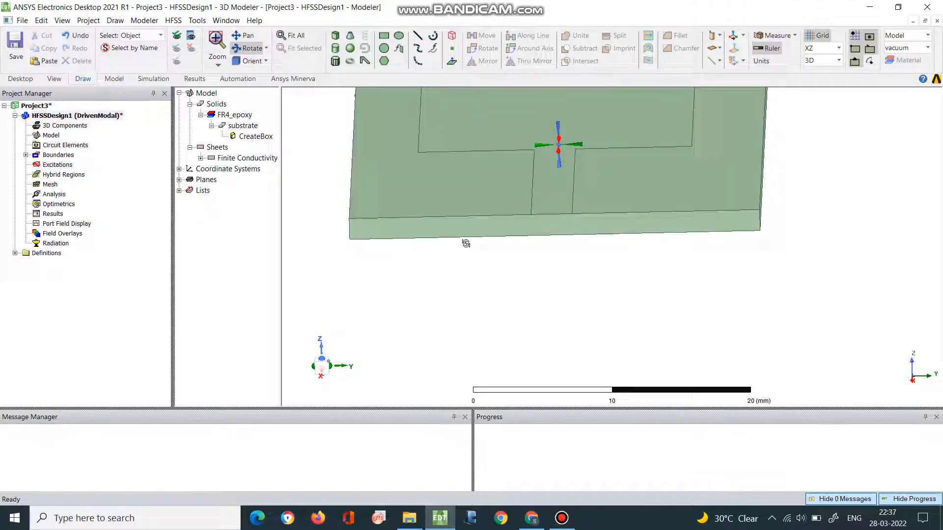
{"action": "left_click", "coordinate": [384, 35]}
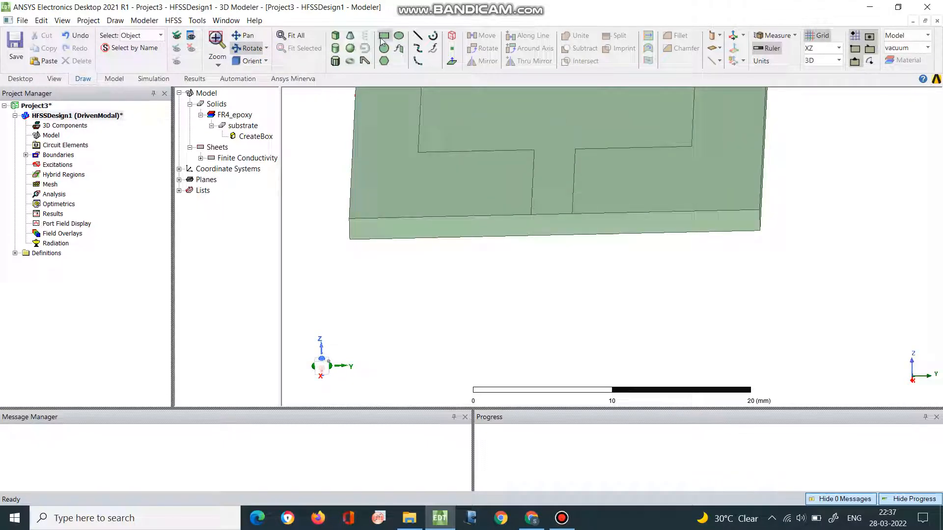
{"action": "left_click", "coordinate": [531, 215]}
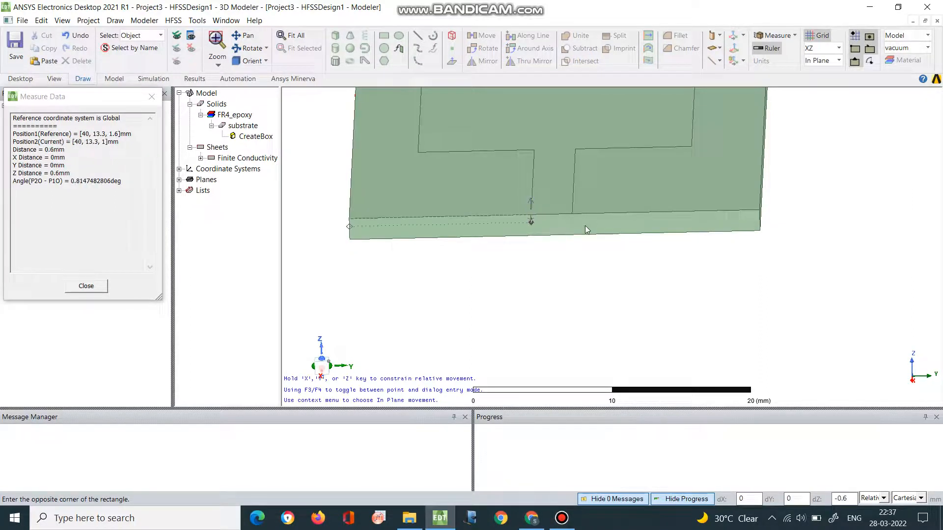
{"action": "left_click", "coordinate": [582, 238]}
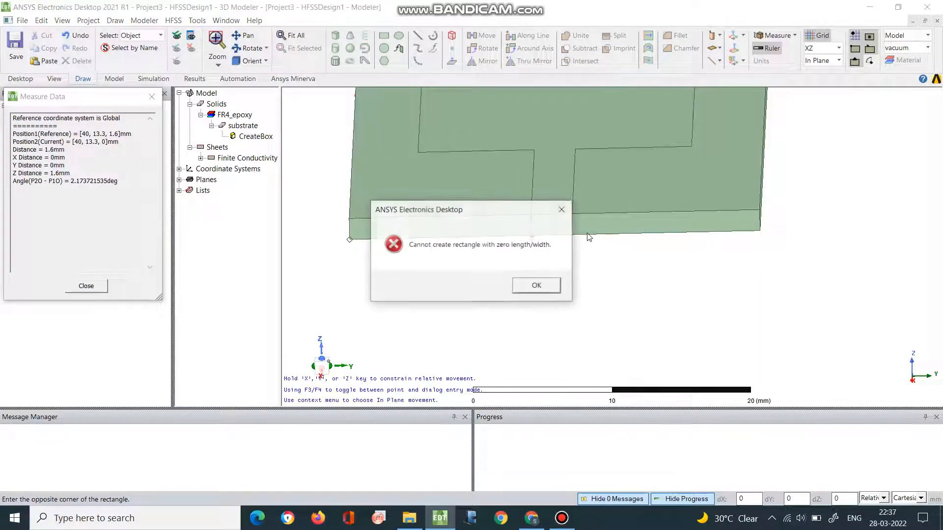
{"action": "left_click", "coordinate": [539, 286]}
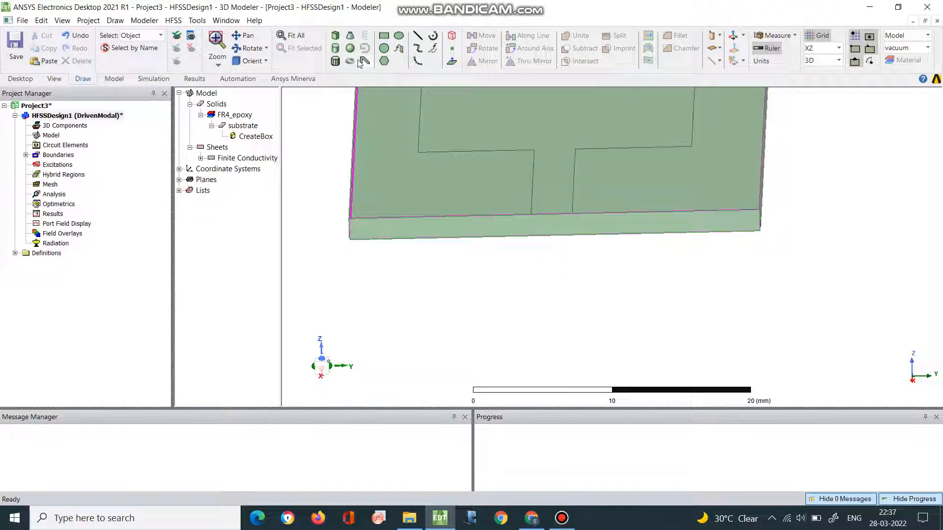
{"action": "left_click", "coordinate": [383, 36]}
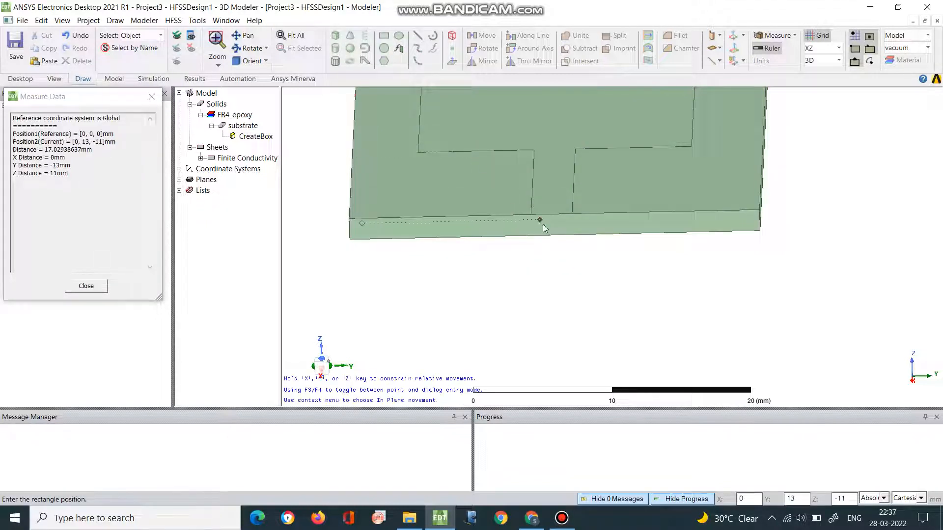
{"action": "left_click", "coordinate": [529, 216]}
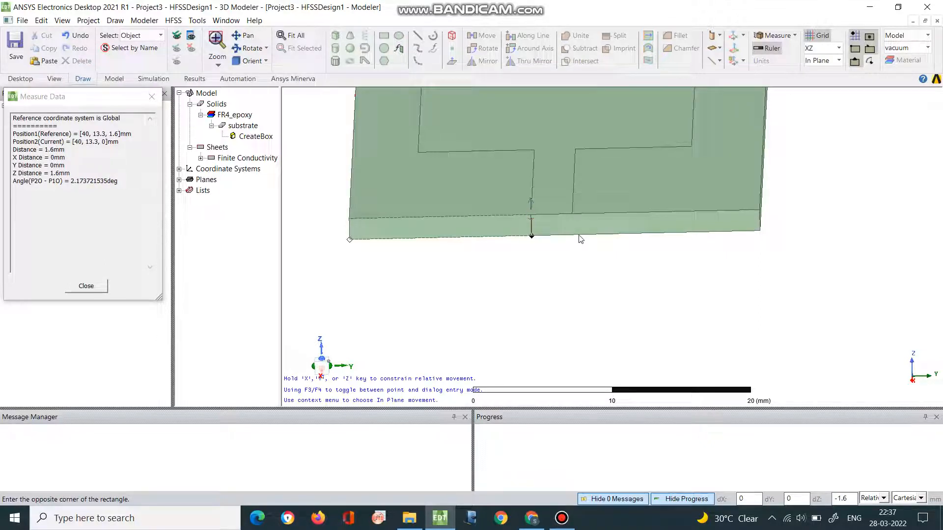
{"action": "left_click", "coordinate": [531, 236]}
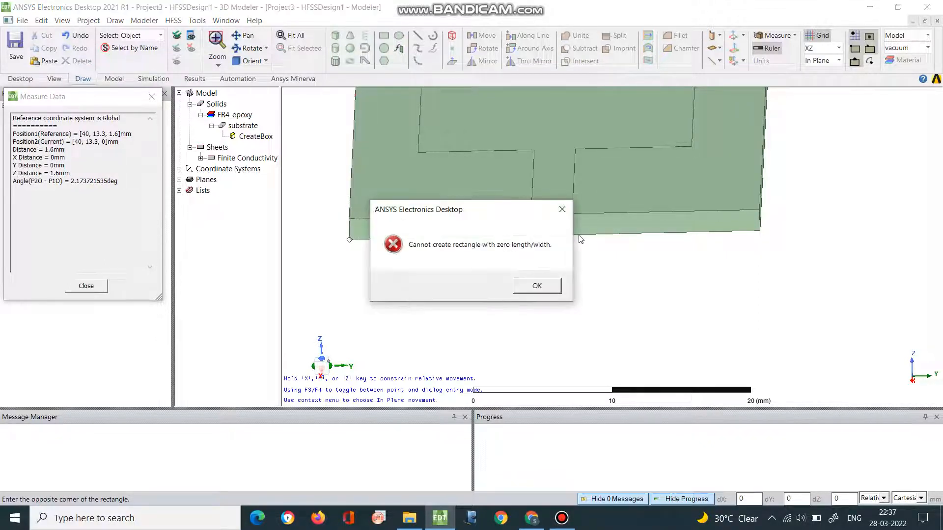
{"action": "left_click", "coordinate": [537, 286]}
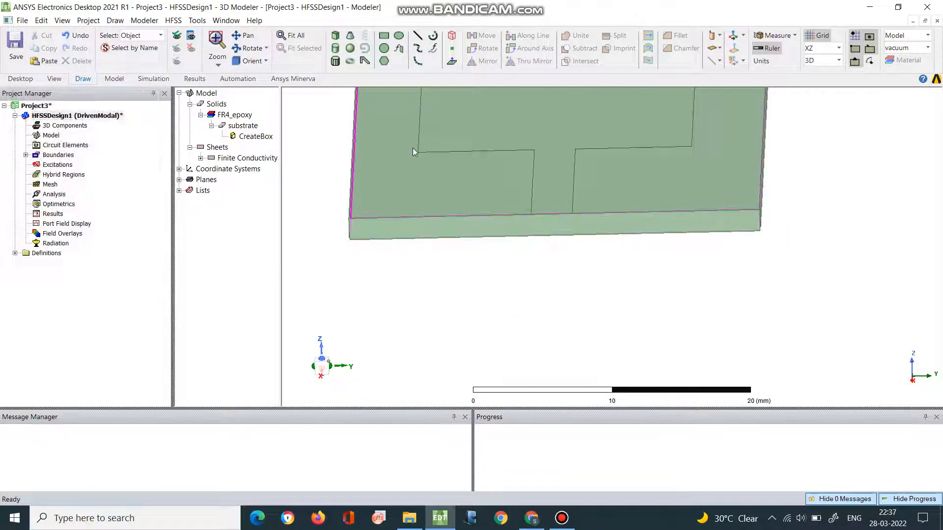
{"action": "left_click", "coordinate": [366, 272]}
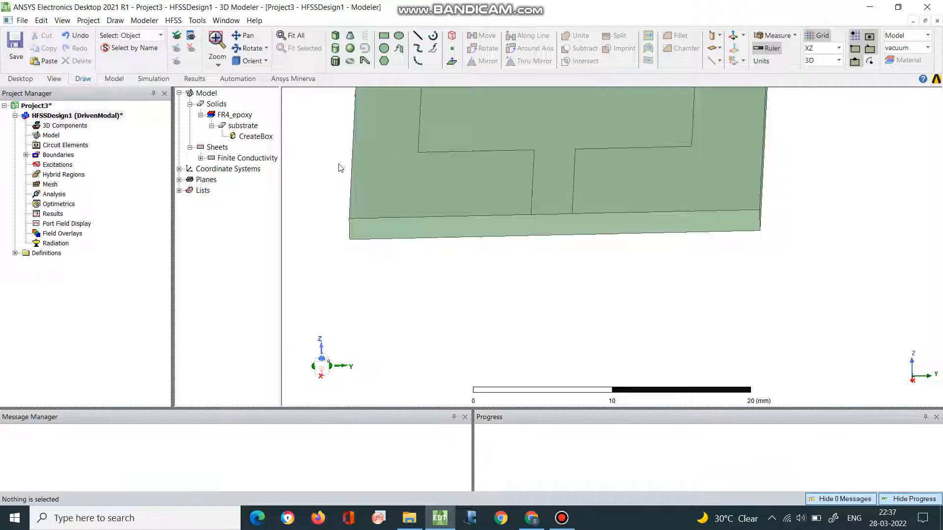
- Start a new rectangle beneath the feed line's end on the substrate's edge face
{"action": "left_click", "coordinate": [248, 48]}
{"action": "mouse_move", "coordinate": [458, 238]}
{"action": "left_mouse_down"}
{"action": "mouse_move", "coordinate": [458, 222]}
{"action": "mouse_move", "coordinate": [475, 228]}
{"action": "left_mouse_up"}
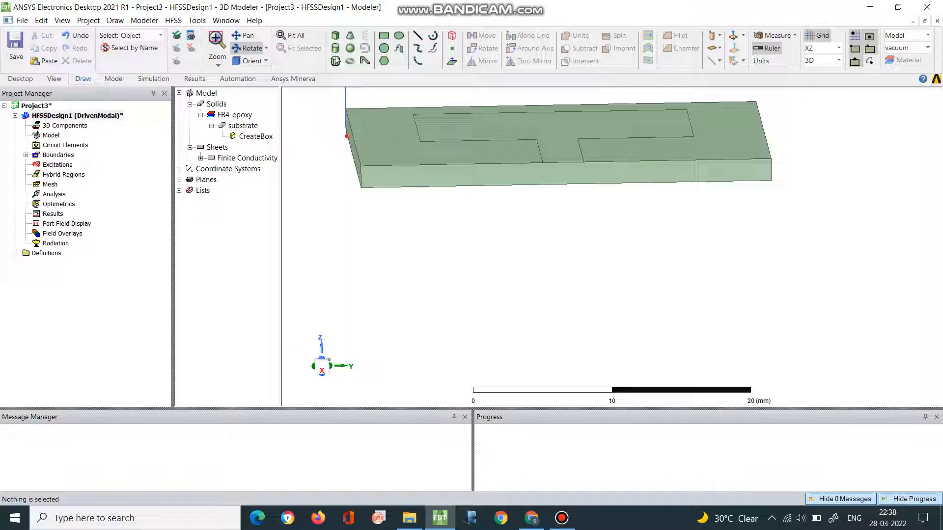
{"action": "left_click", "coordinate": [383, 37]}
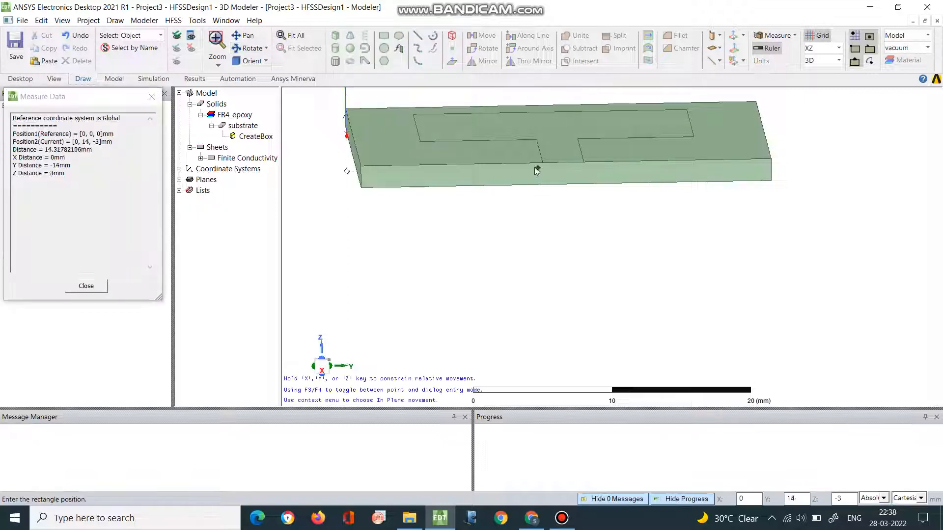